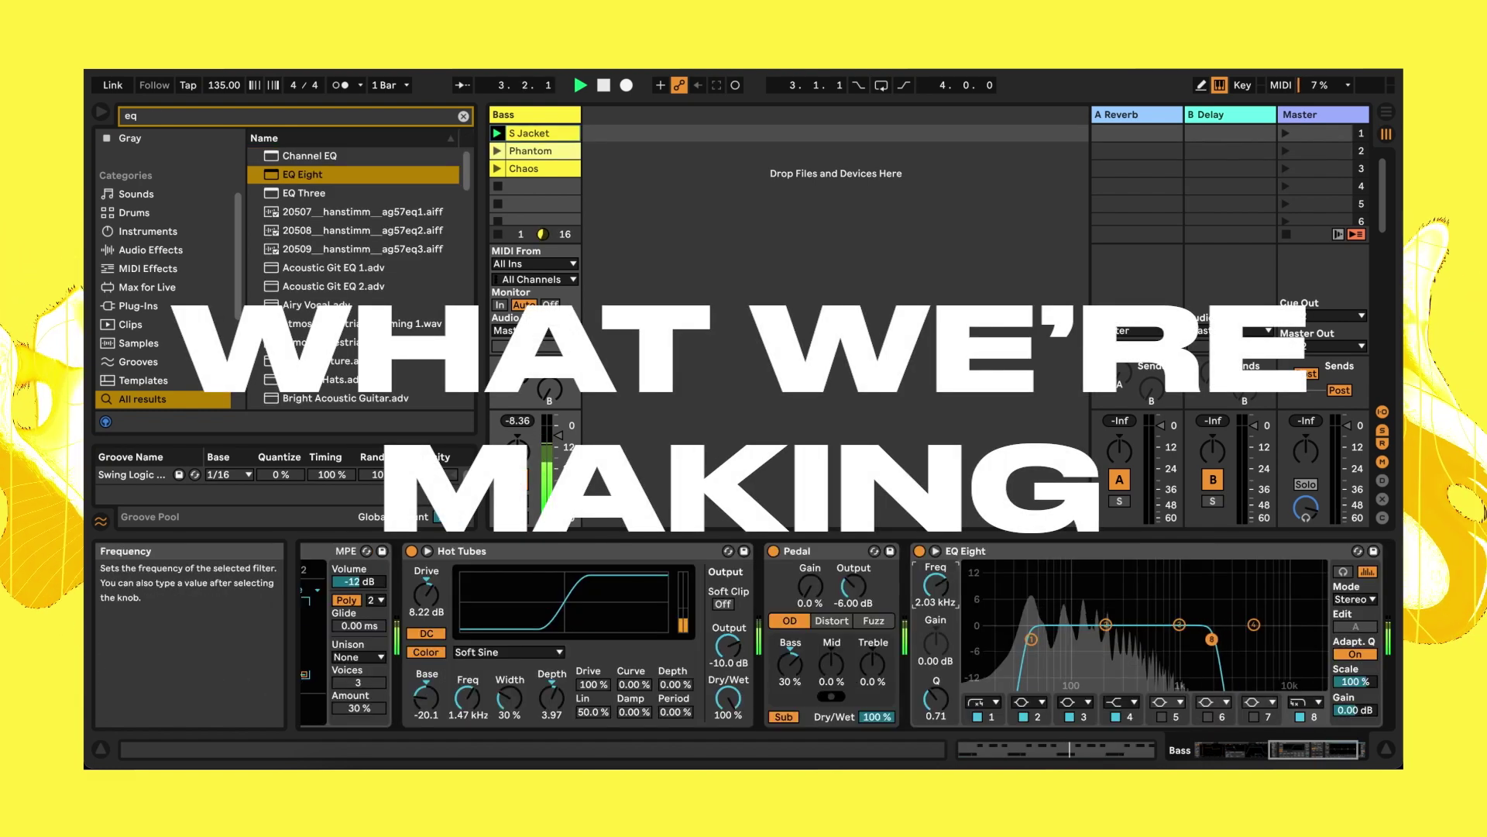
Load the default Wavetable instrument onto the Bass track and audition it with the S Jacket clip.
left_click(498, 204)
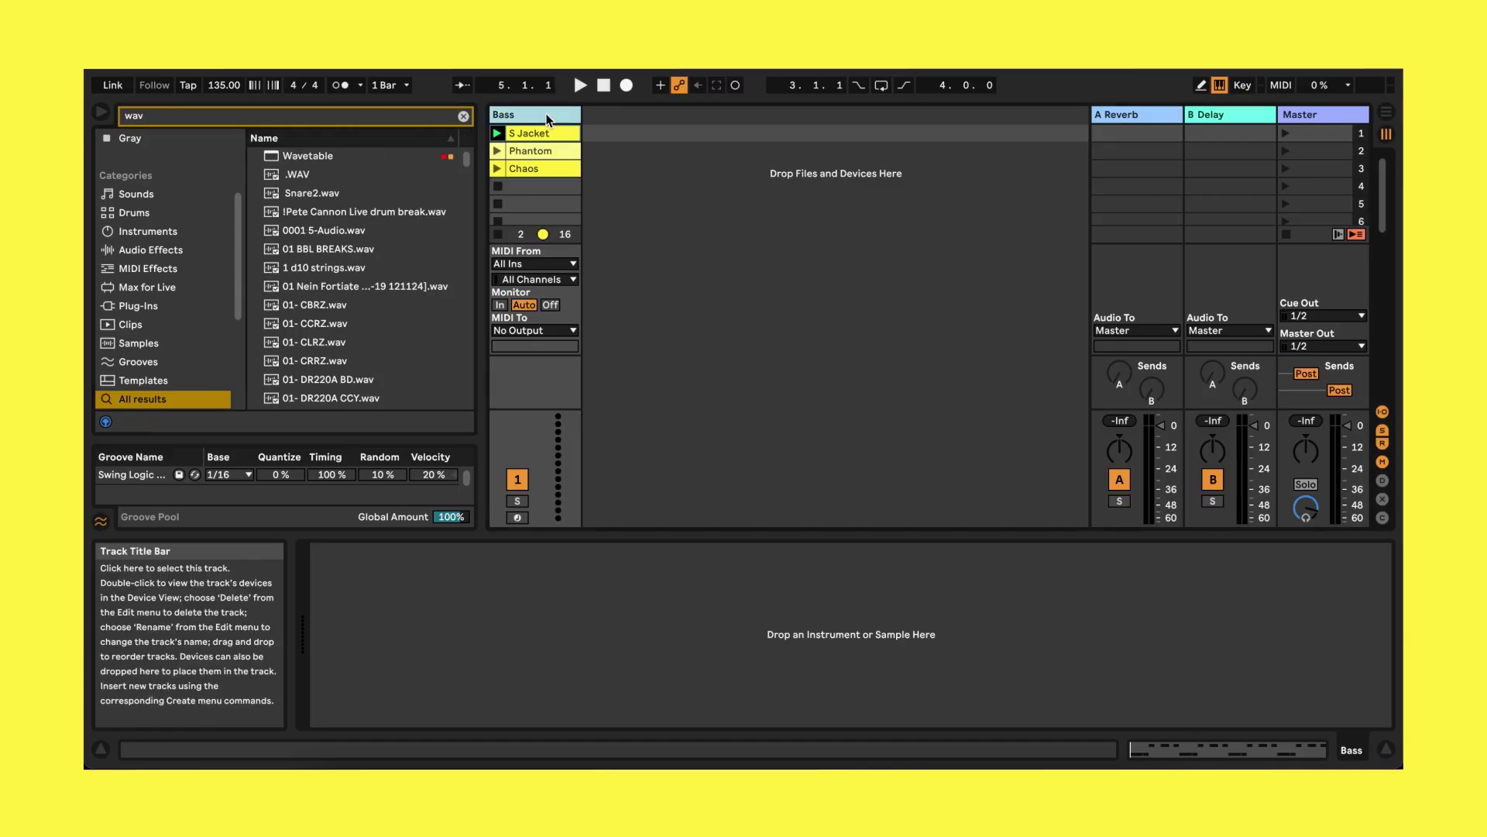
double_click(355, 155)
left_click(531, 138)
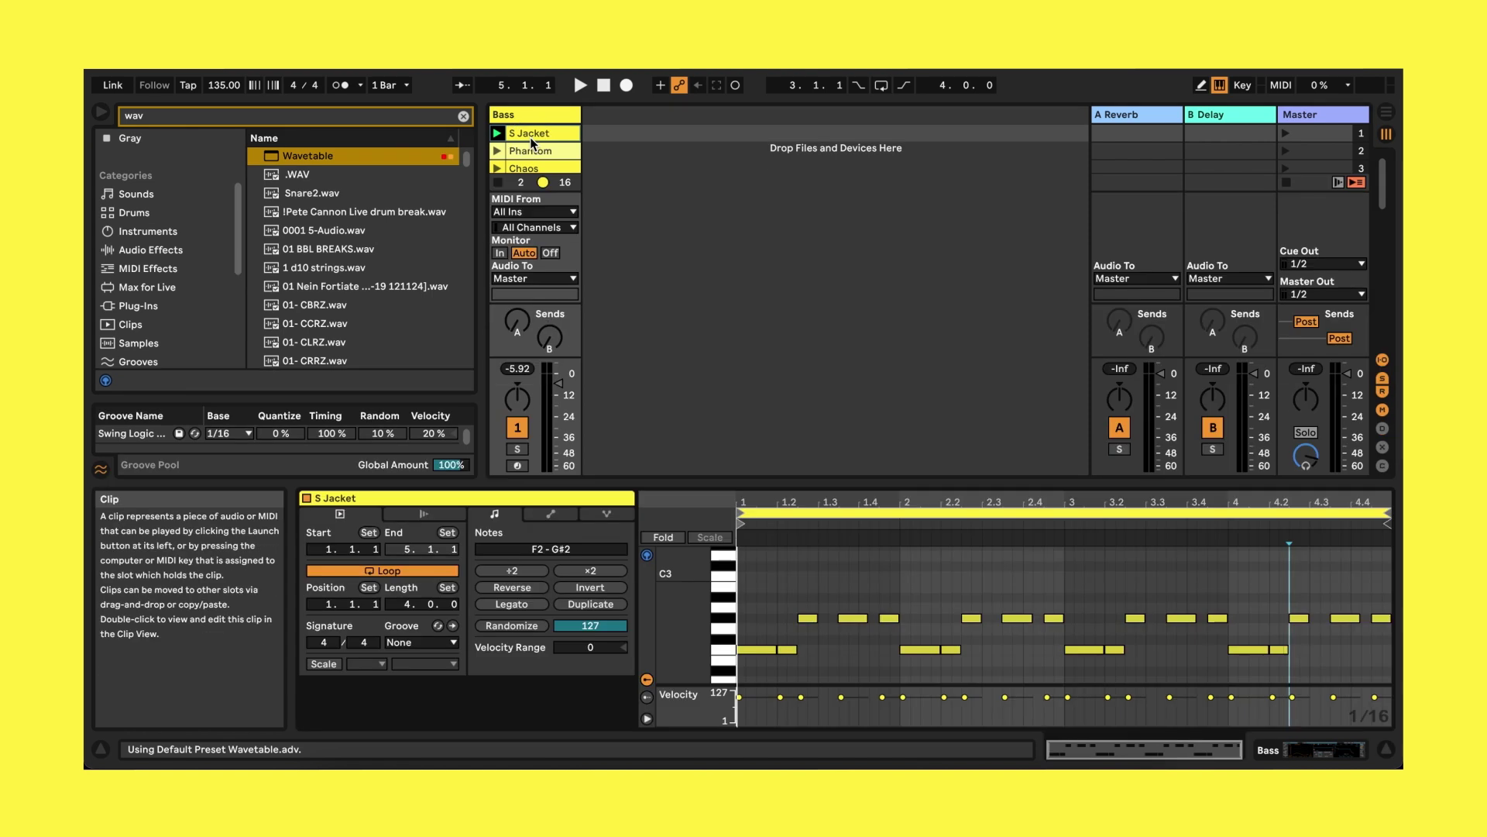
key("space")
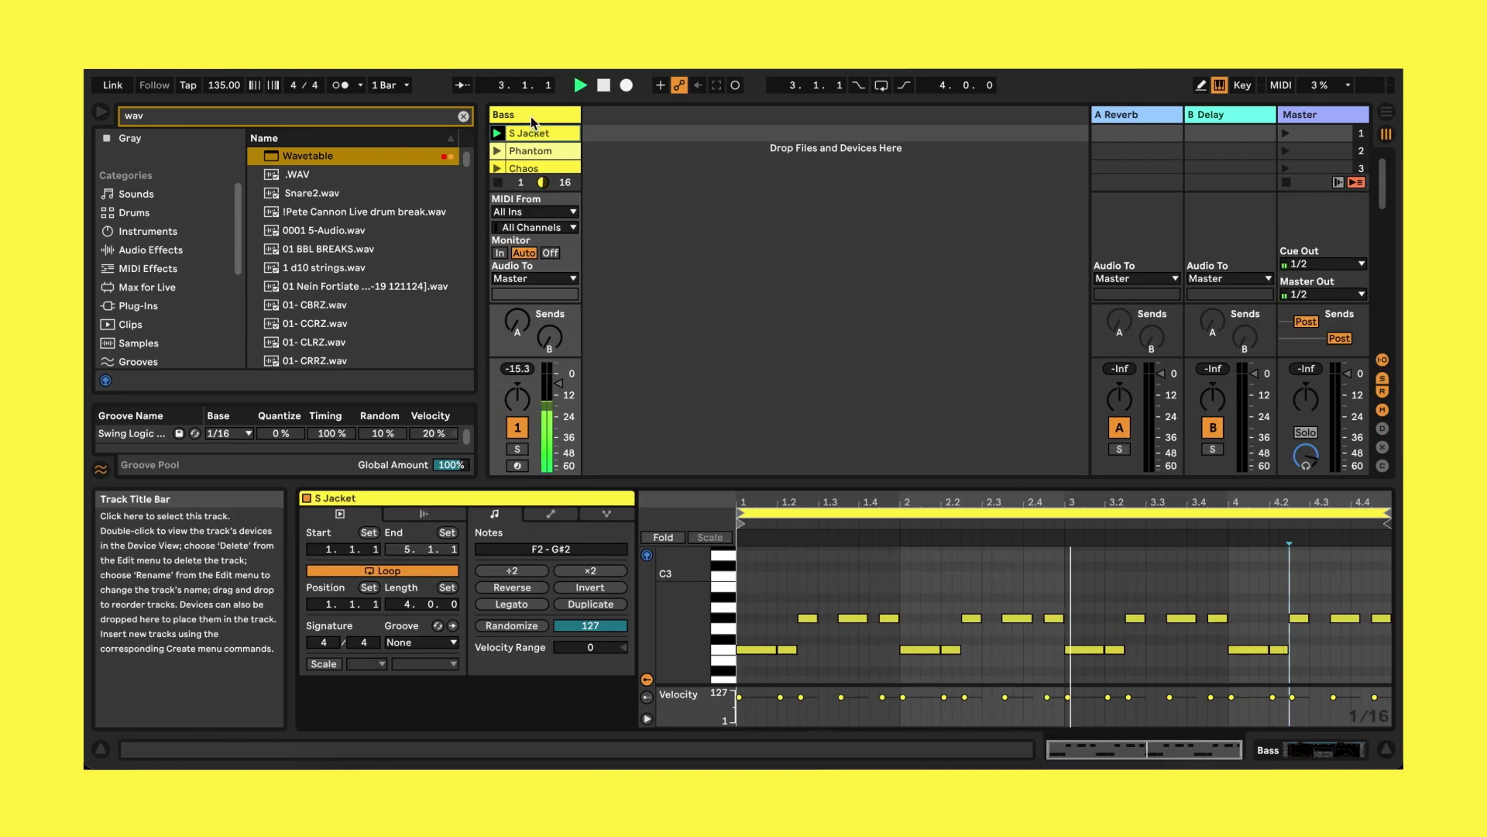
key("space")
Switch on Wavetable's sub oscillator with its tone at 100% and set the transpose to -12 st.
double_click(531, 116)
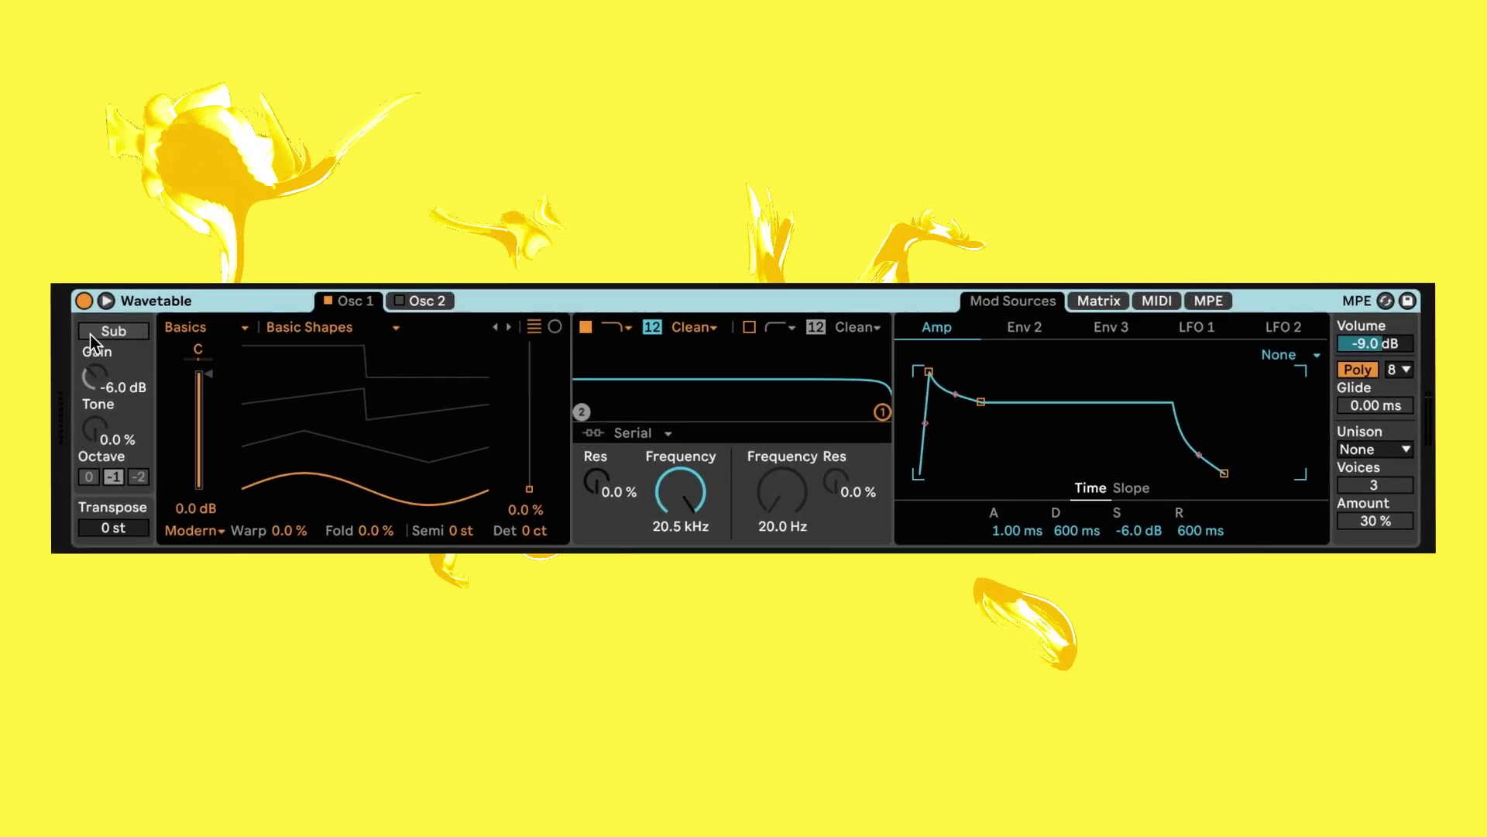
left_click(131, 370)
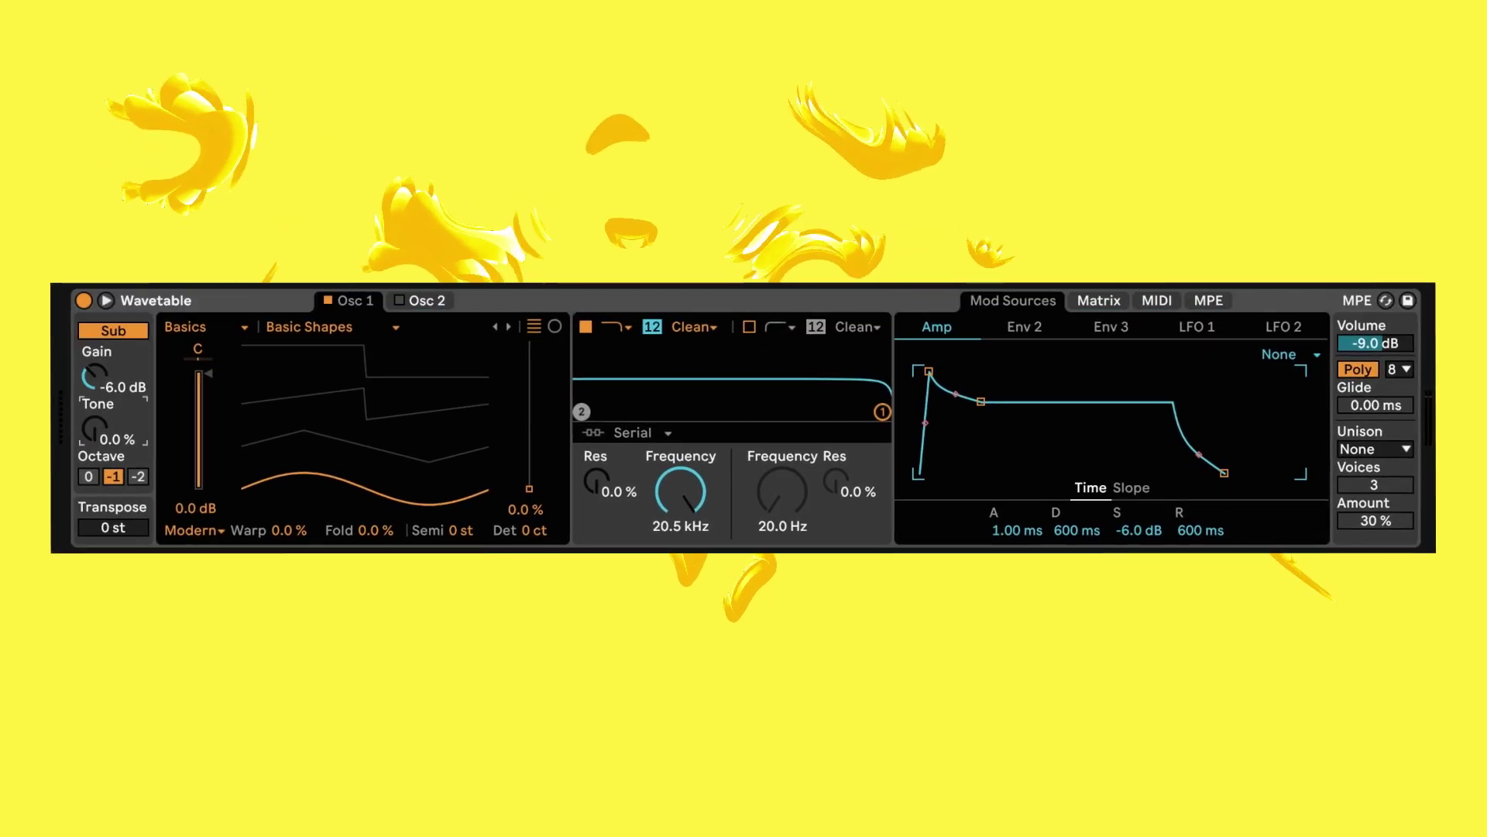
left_click_drag(95, 428, 95, 353)
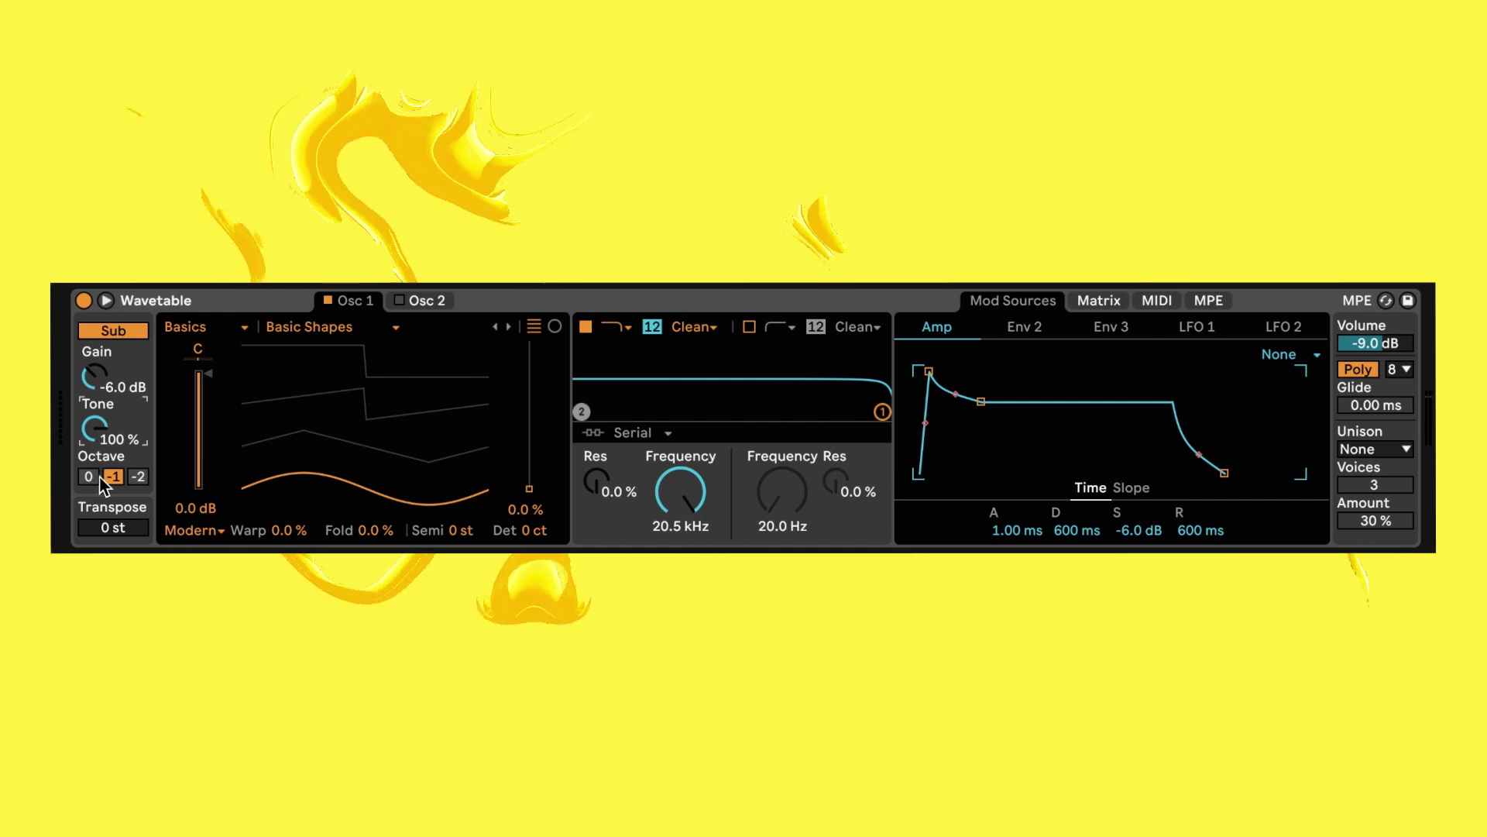
left_click(102, 528)
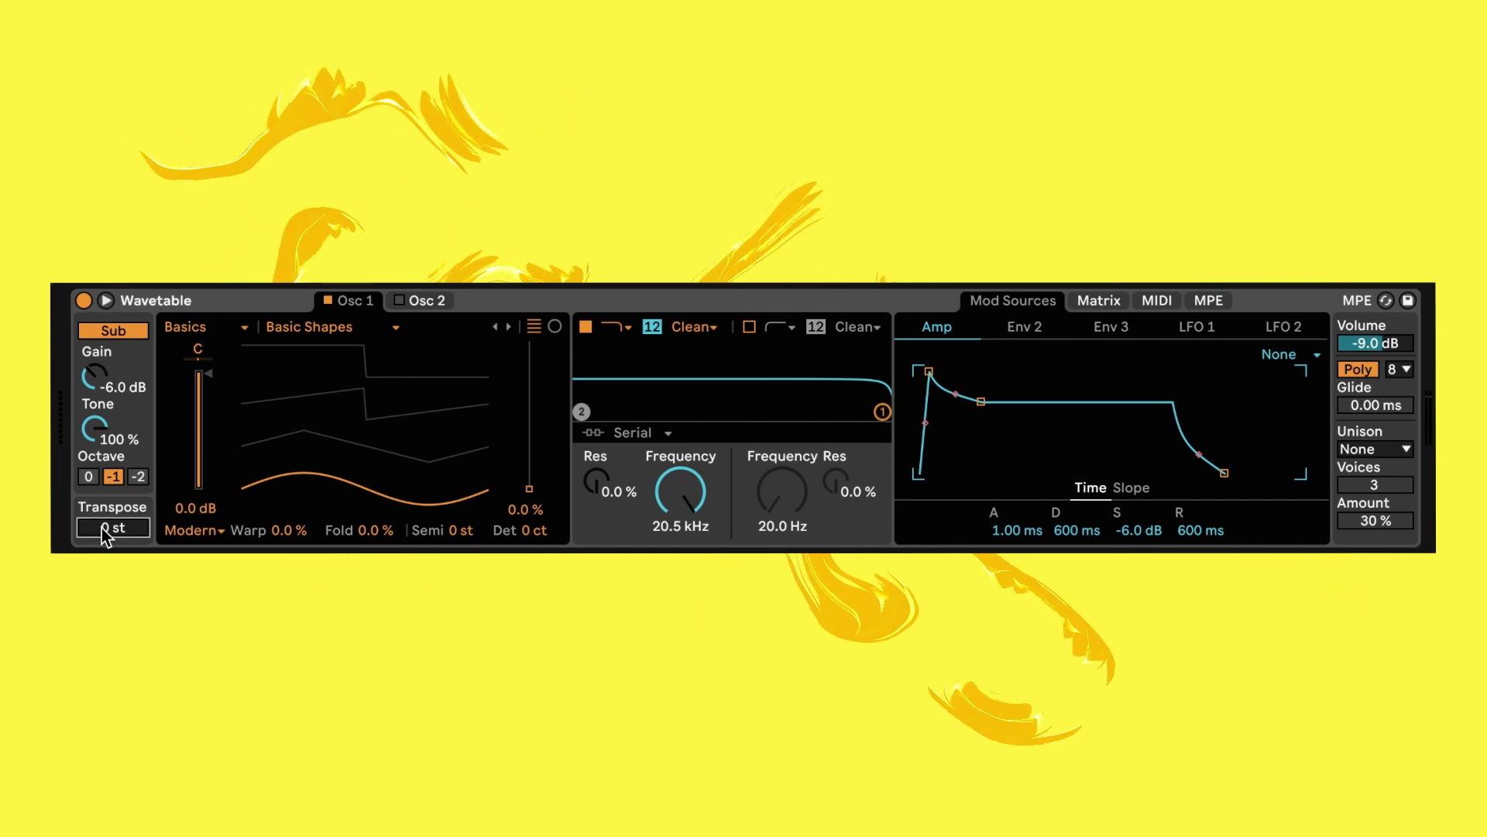
type("-12")
key("Return")
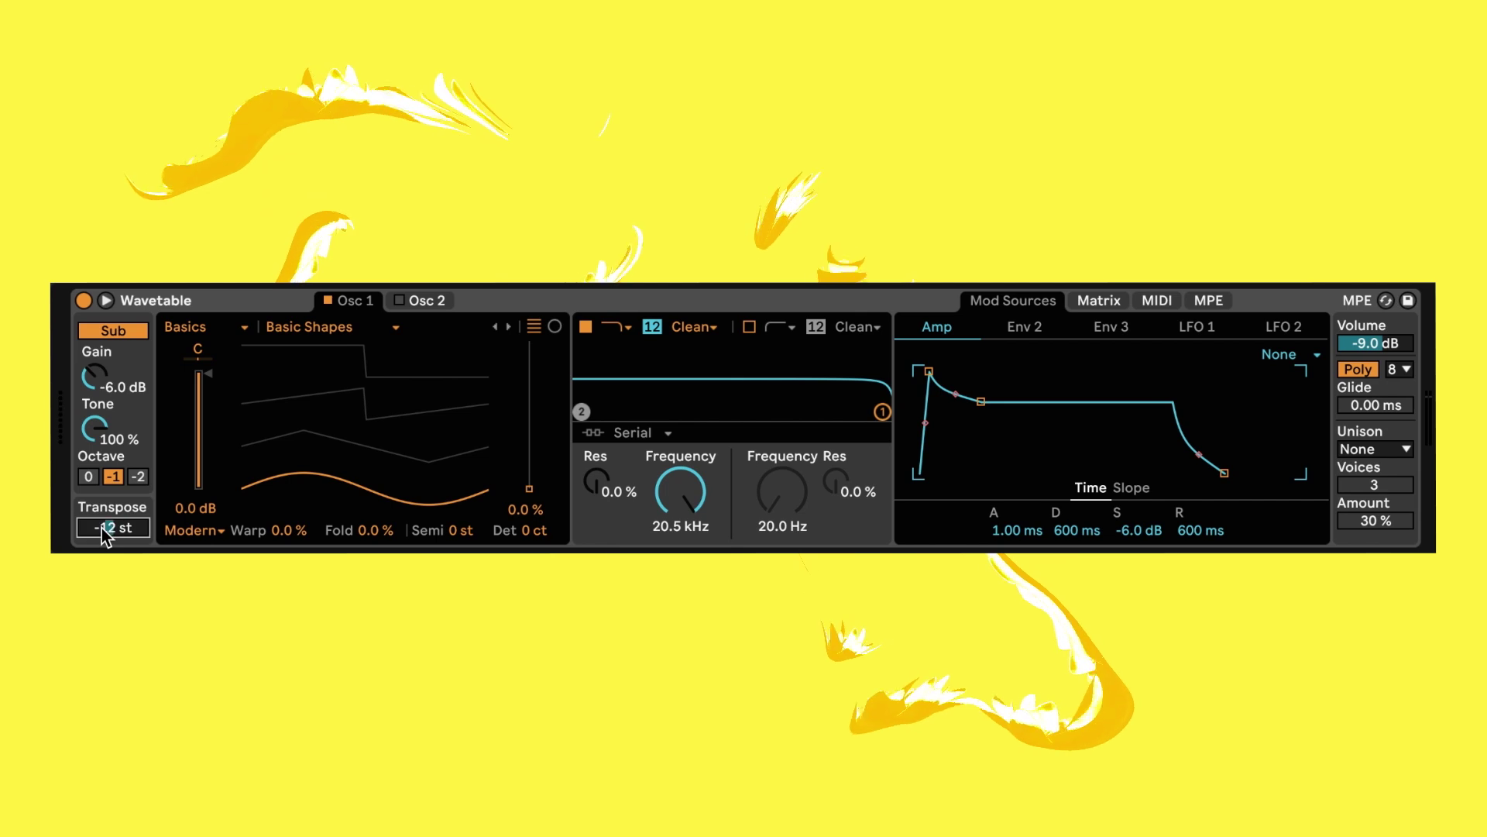
Set oscillator 1's wave position to 90% and its semitone tuning to -12 st.
left_click(528, 508)
type("90")
key("Return")
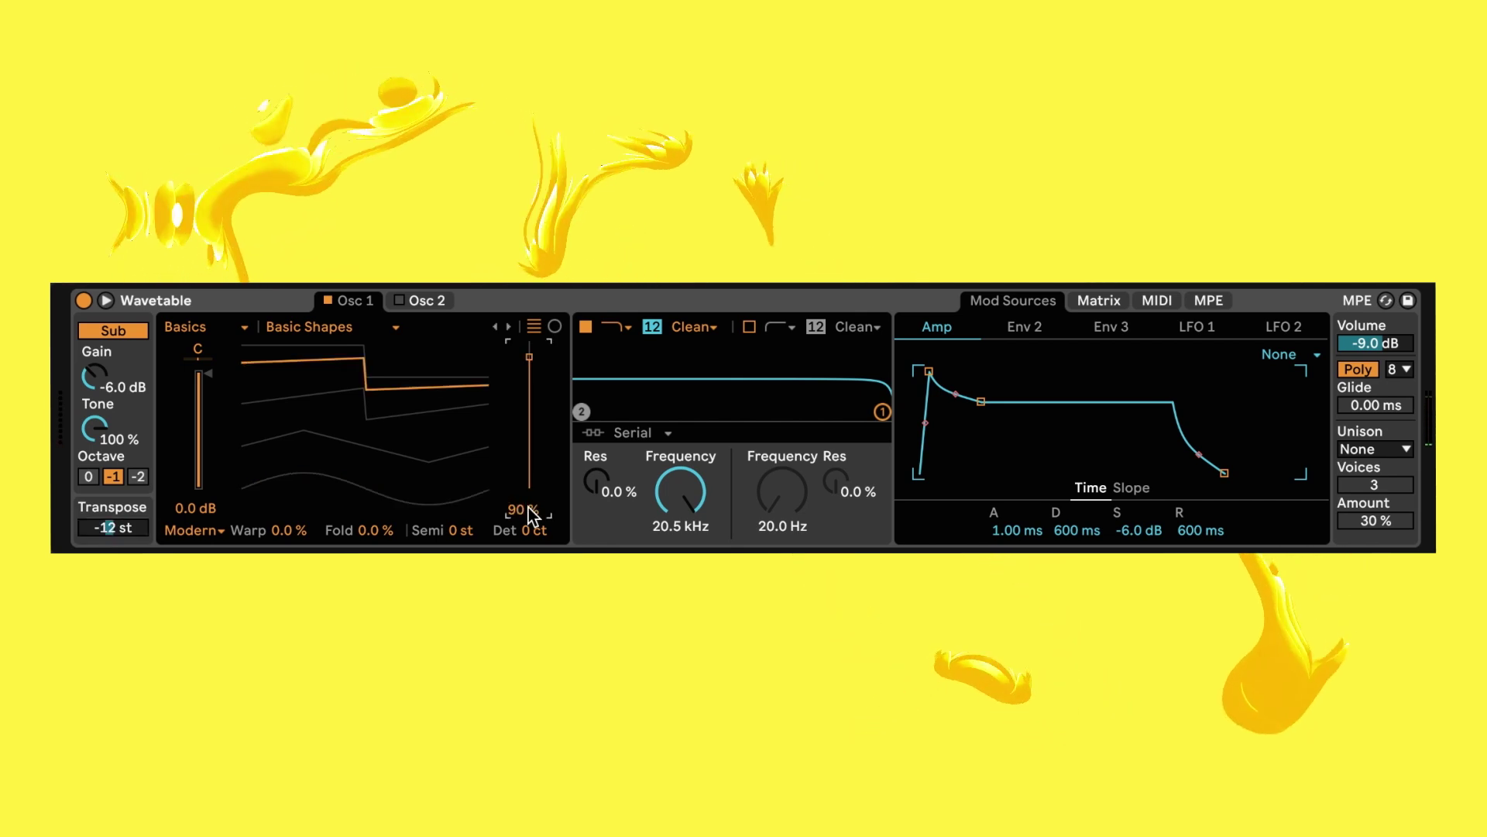
left_click(455, 533)
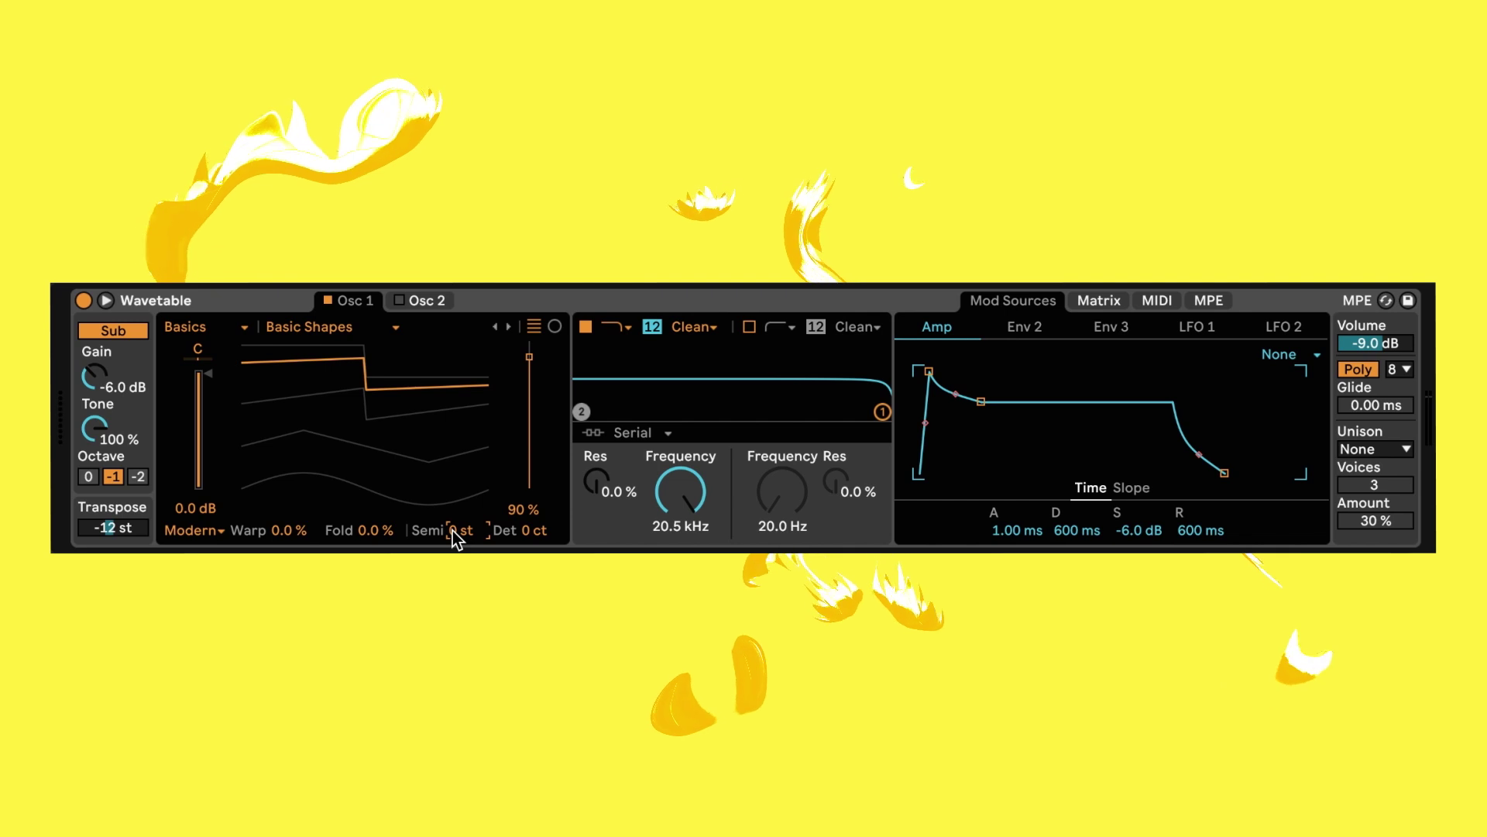
type("12")
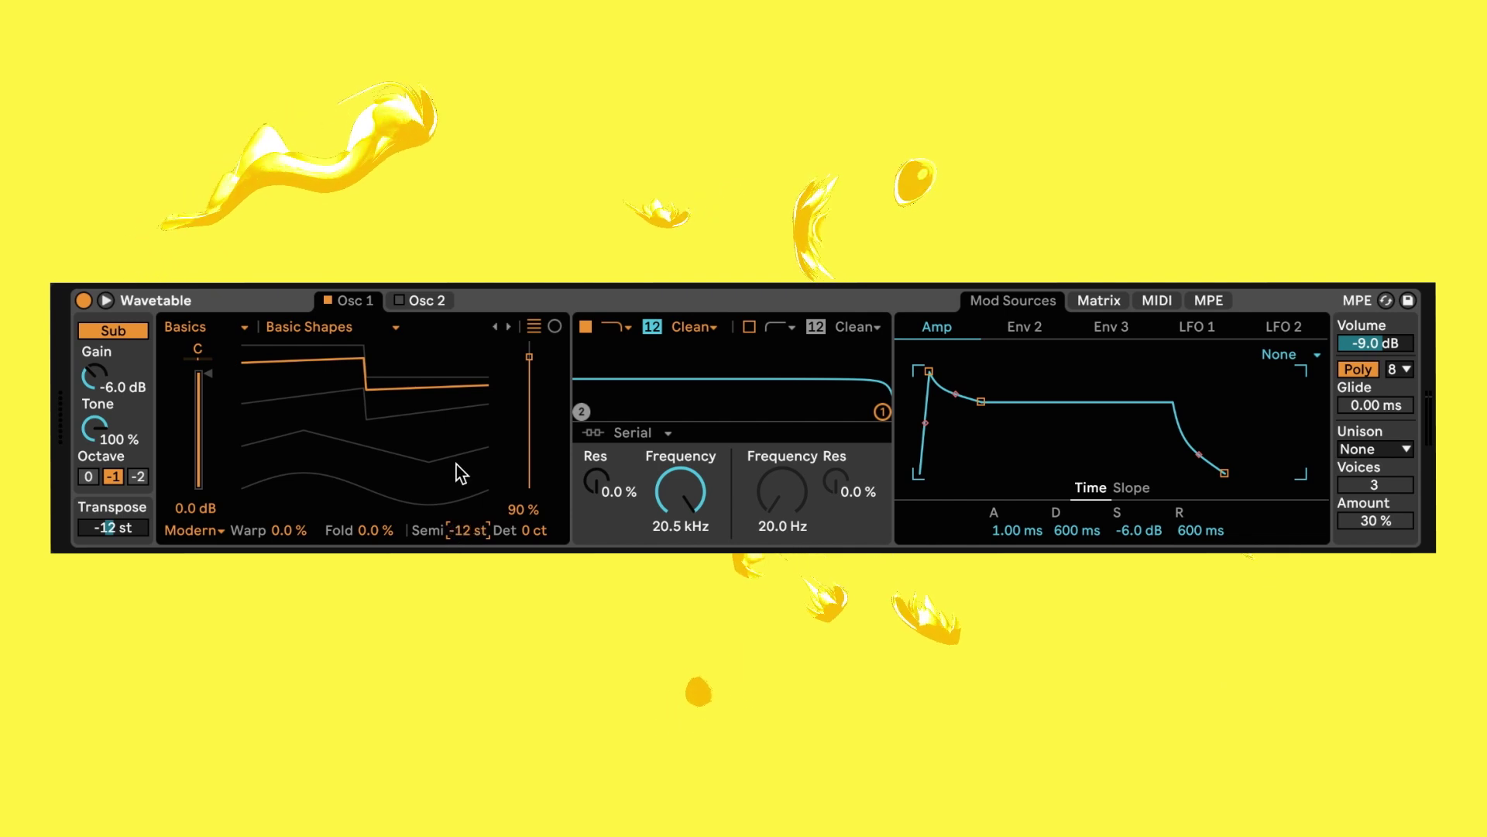
Enable oscillator 2 with its wave position at 77% and set Wavetable's volume to -12 dB.
left_click(424, 302)
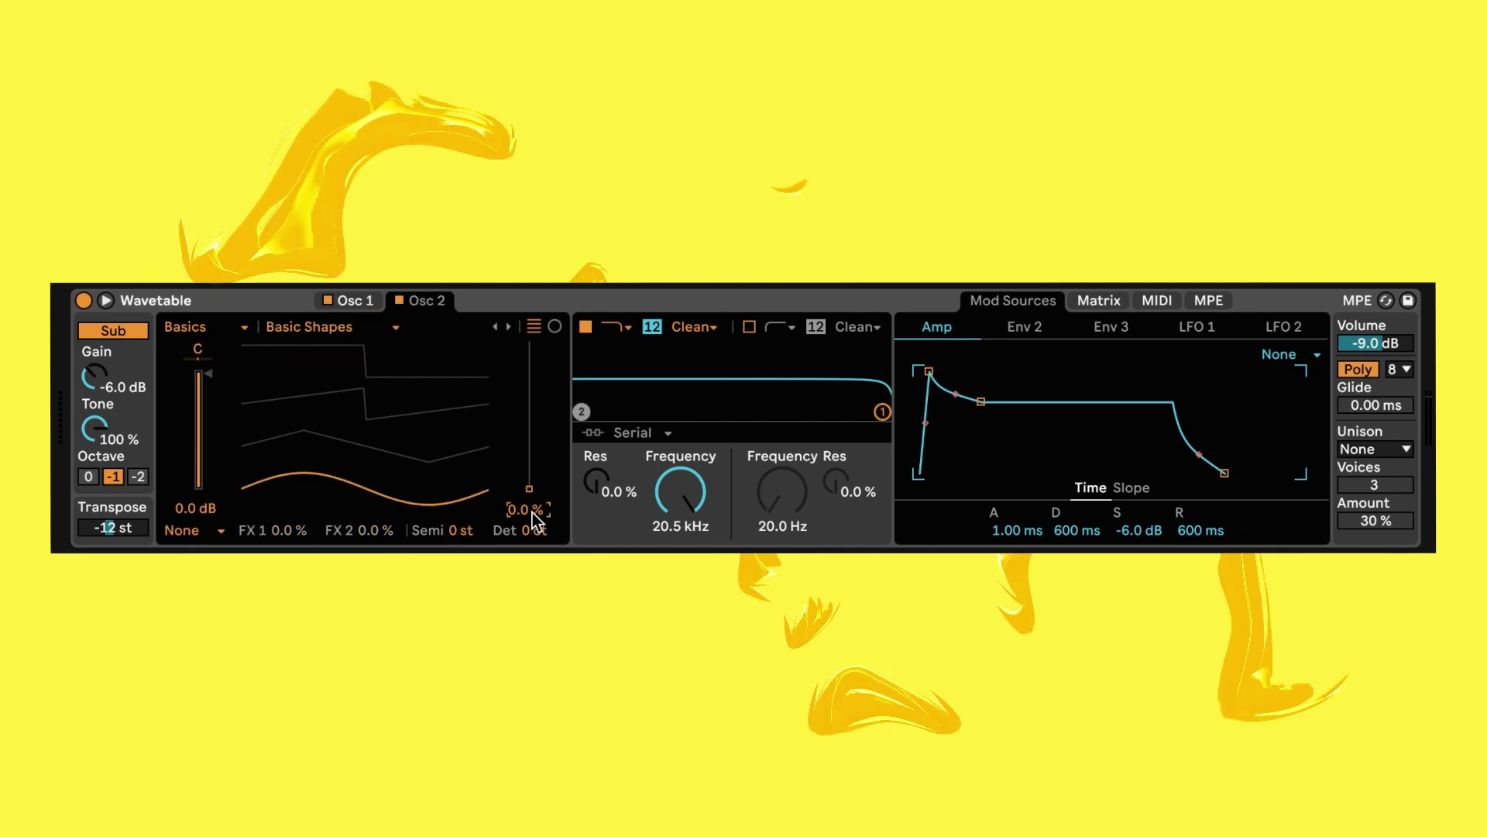
left_click_drag(538, 529, 536, 523)
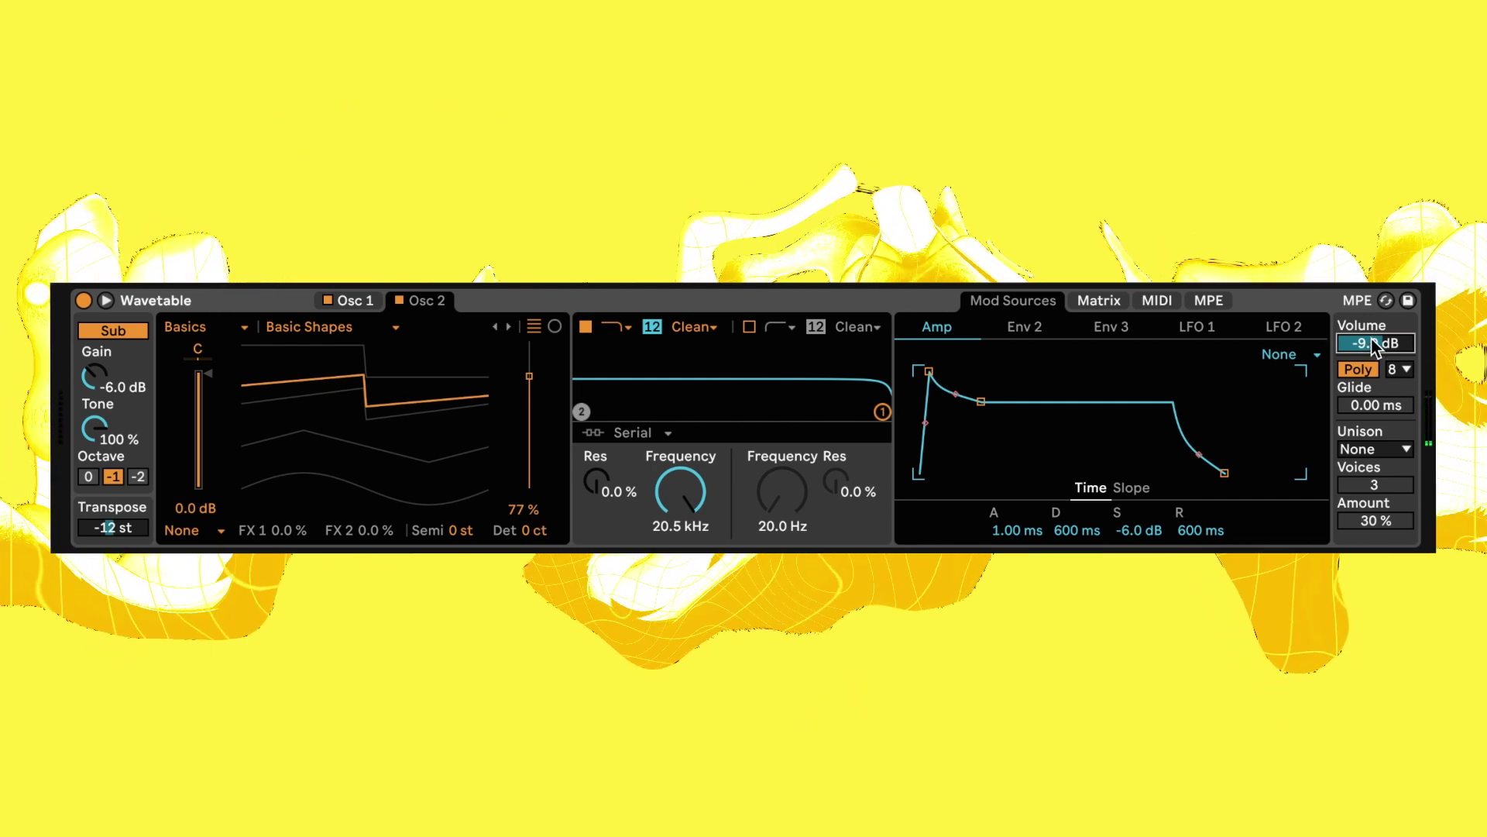
left_click_drag(1374, 338, 1377, 344)
Set filter 1's cutoff frequency to 460 Hz and its resonance to 70%.
left_click(680, 502)
type("46")
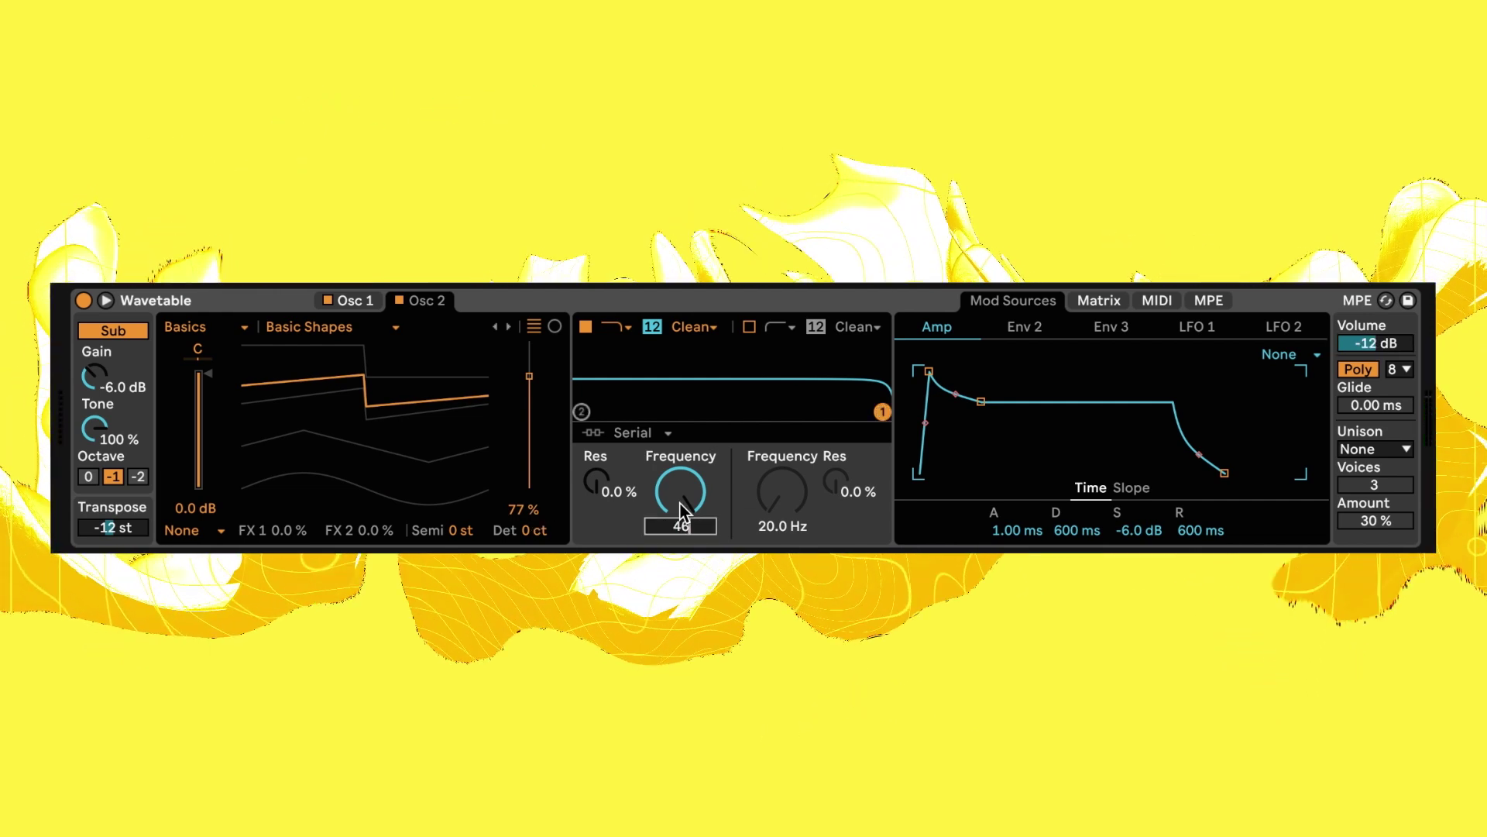
type("0")
key("Return")
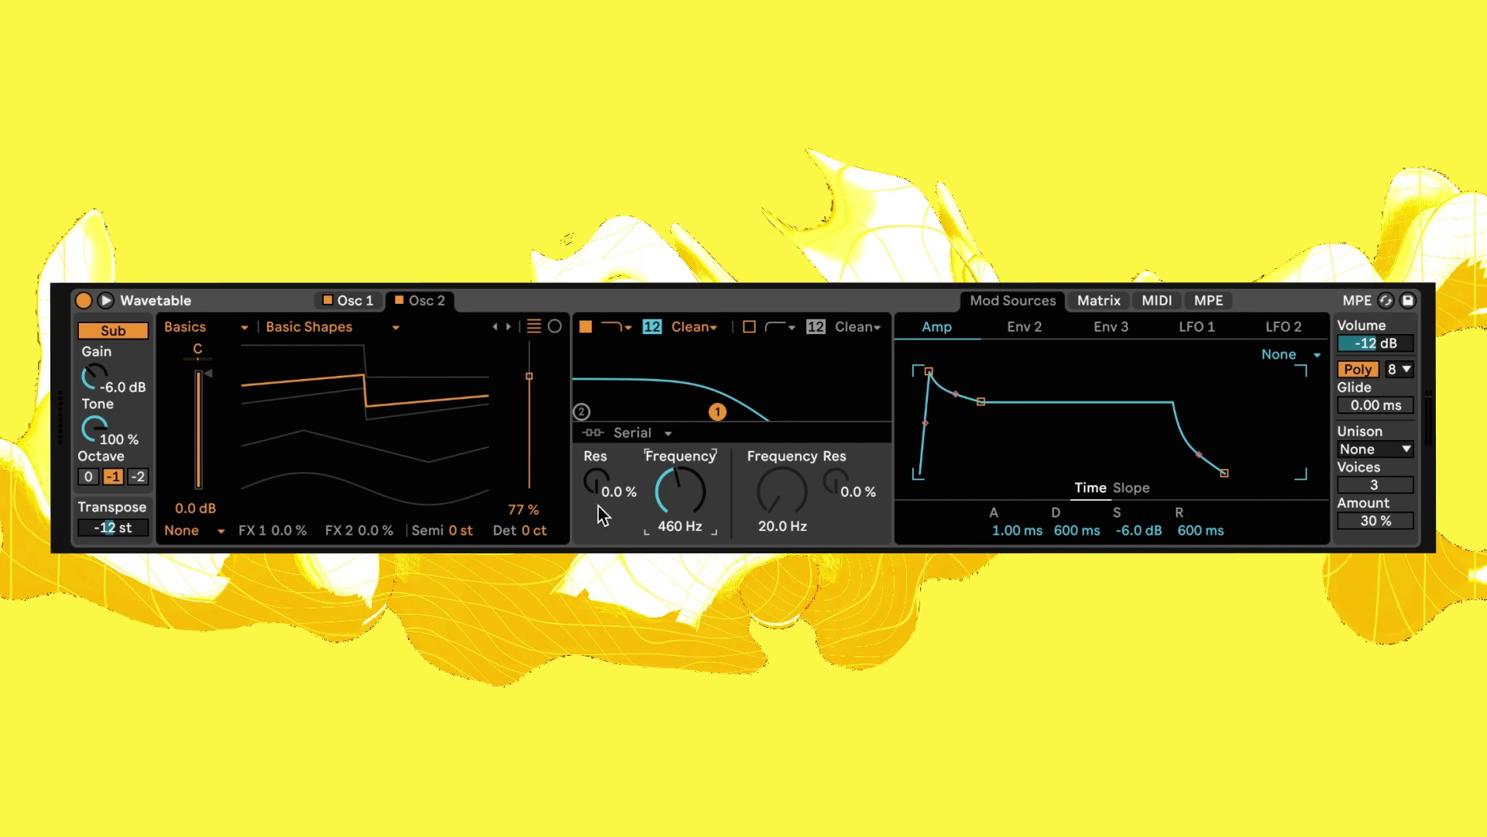
left_click_drag(591, 493, 591, 491)
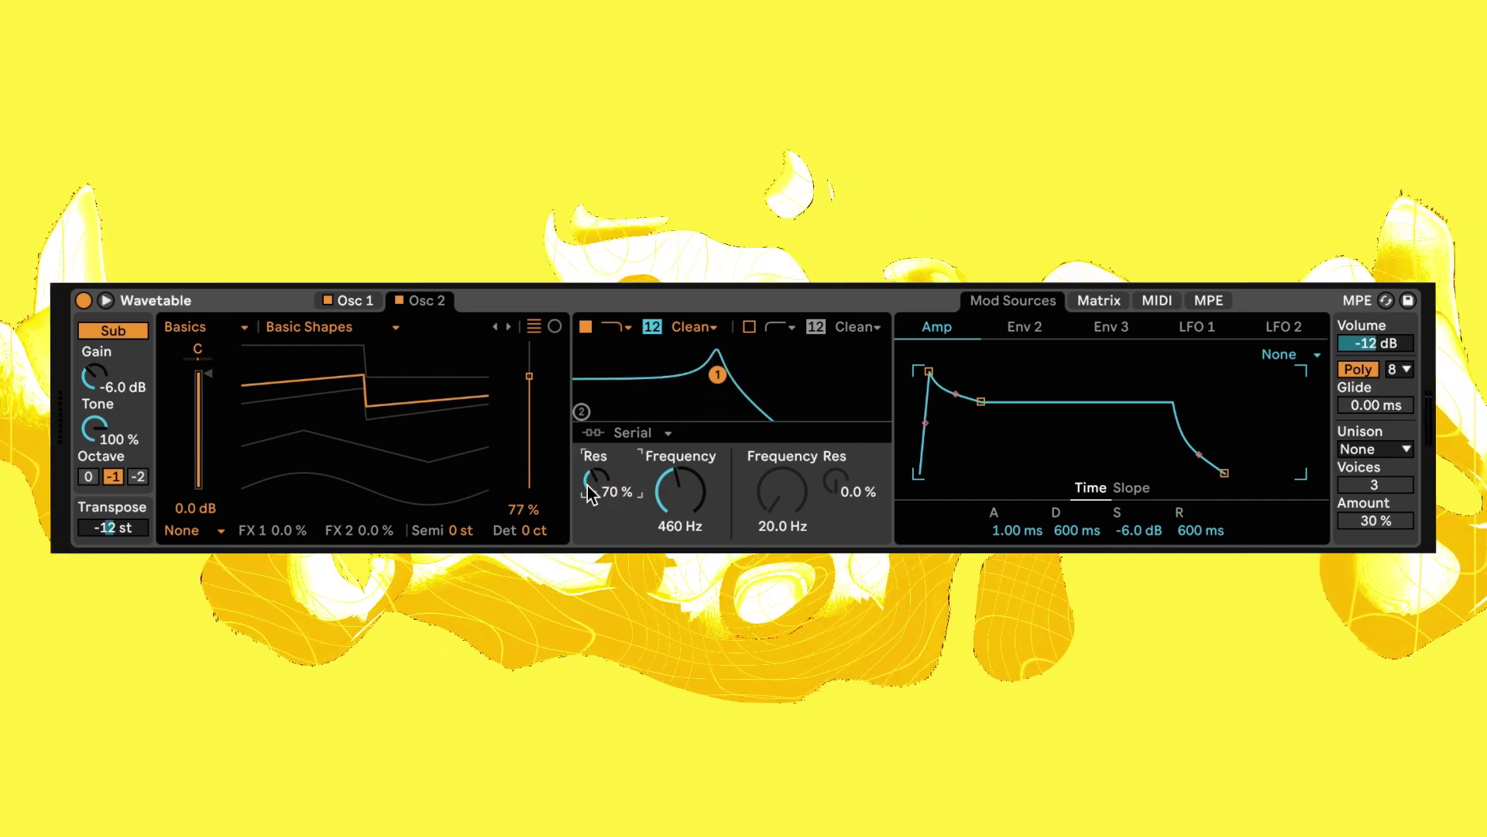
Change filter 1 to the MS2 circuit with 10 dB of drive and a 24 dB slope.
left_click(693, 326)
left_click(686, 389)
left_click(617, 530)
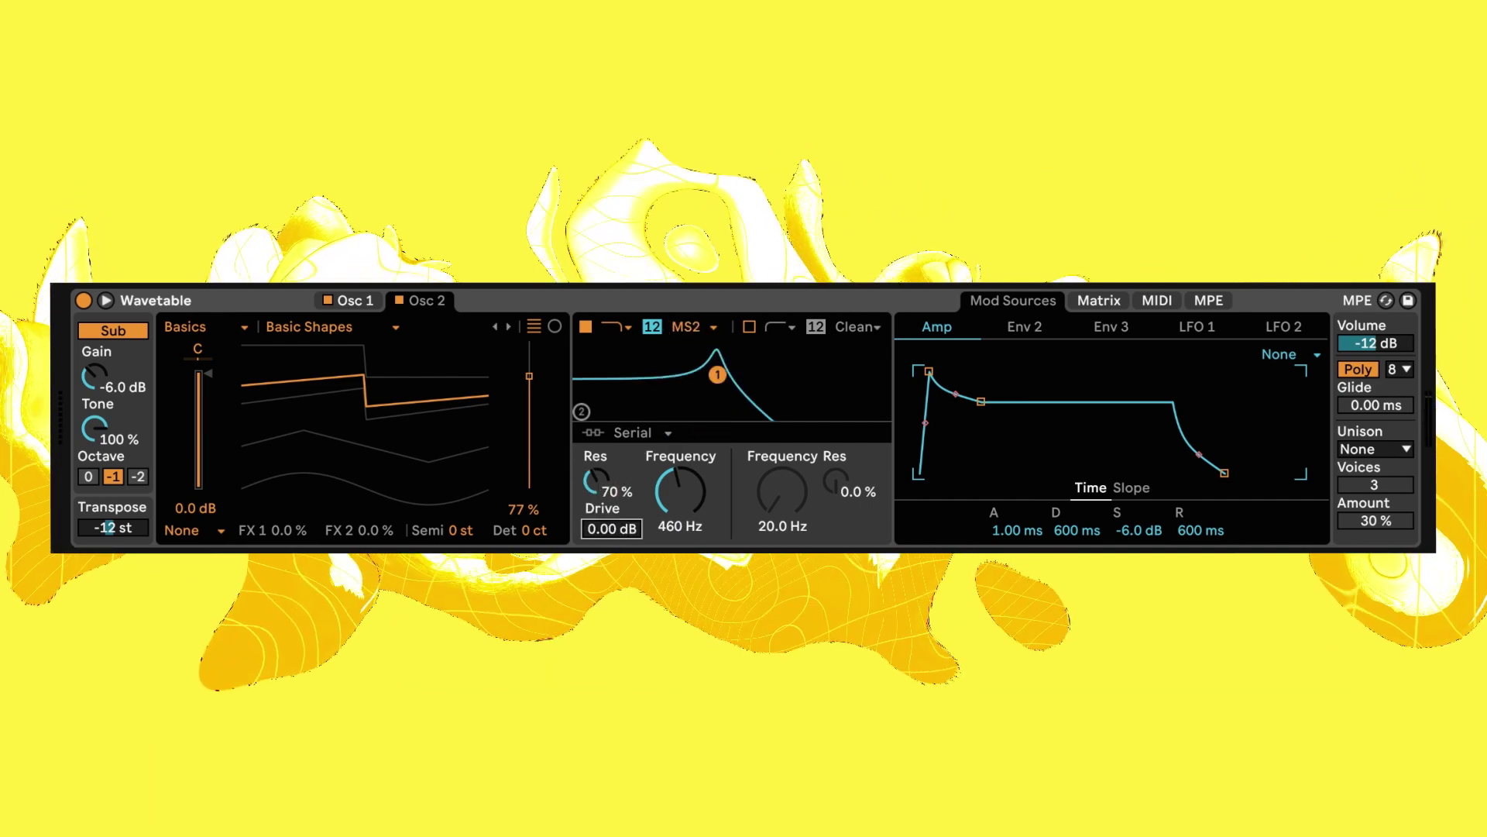
type("10")
key("Return")
left_click(652, 326)
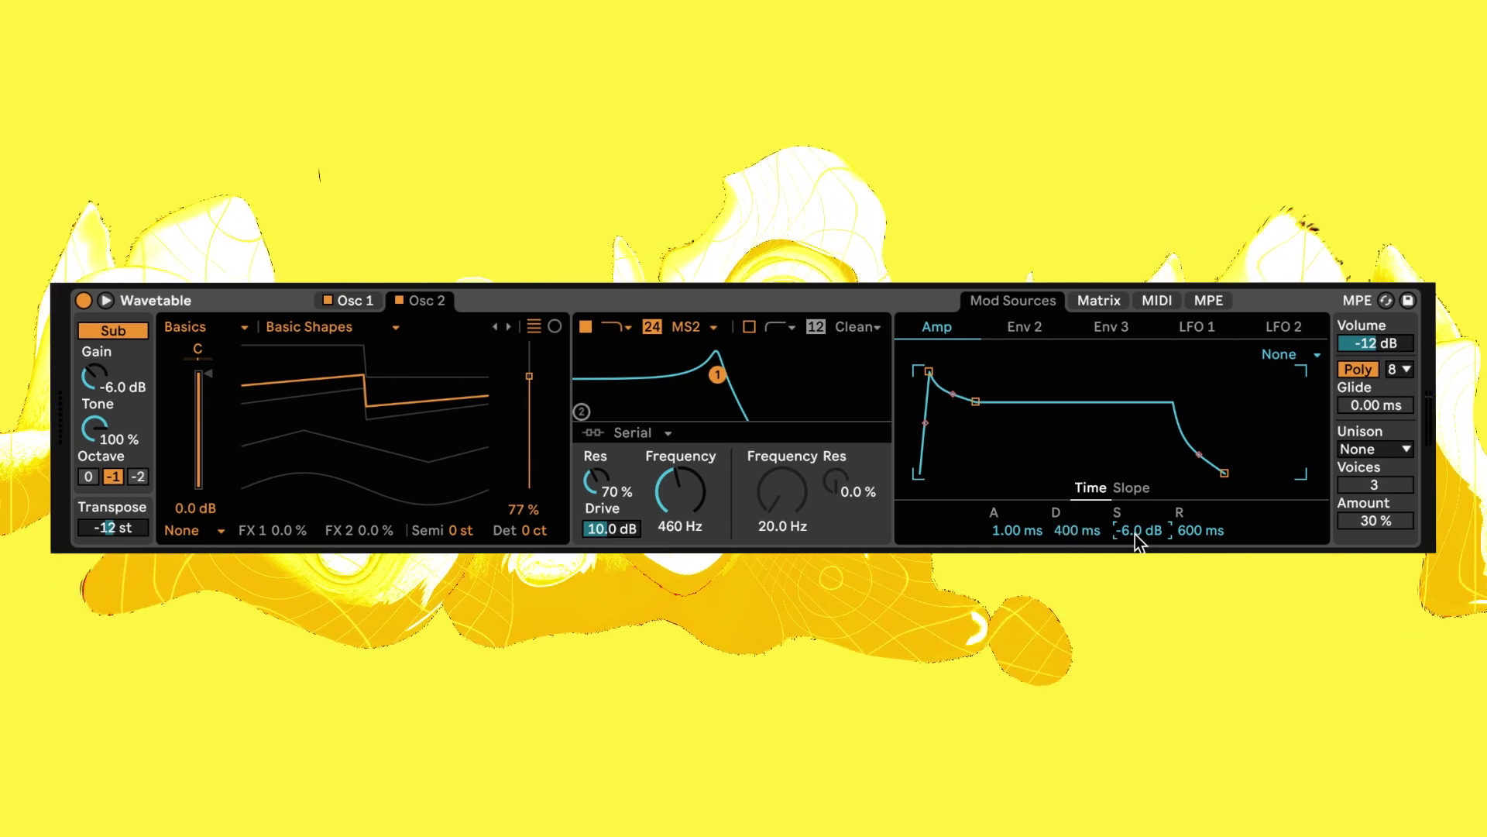
Shape the amp envelope with 400 ms decay, -16 dB sustain, 200 ms release and steeper decay and release curves.
key("Tab")
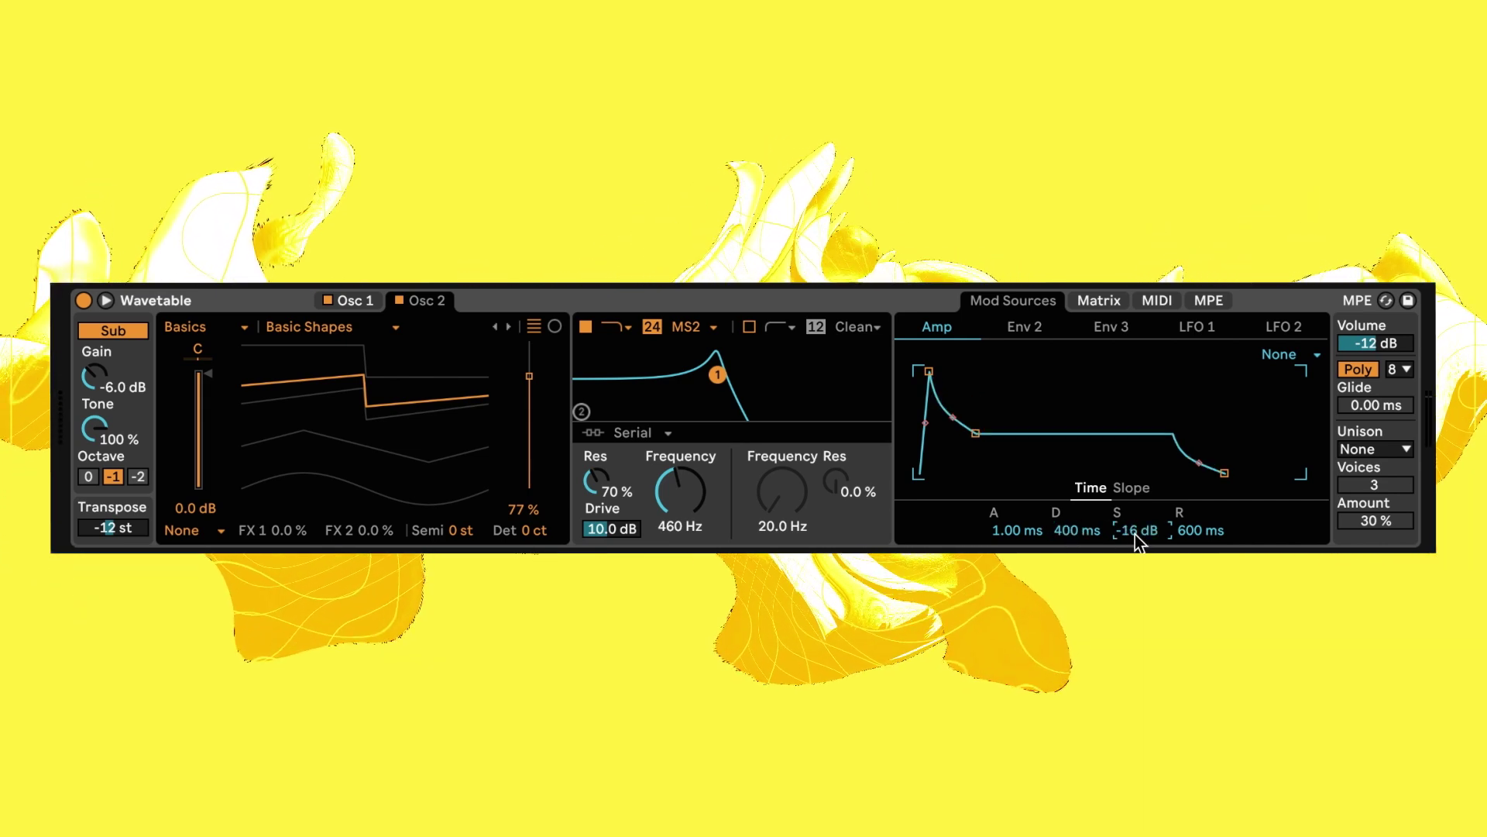
key("Return")
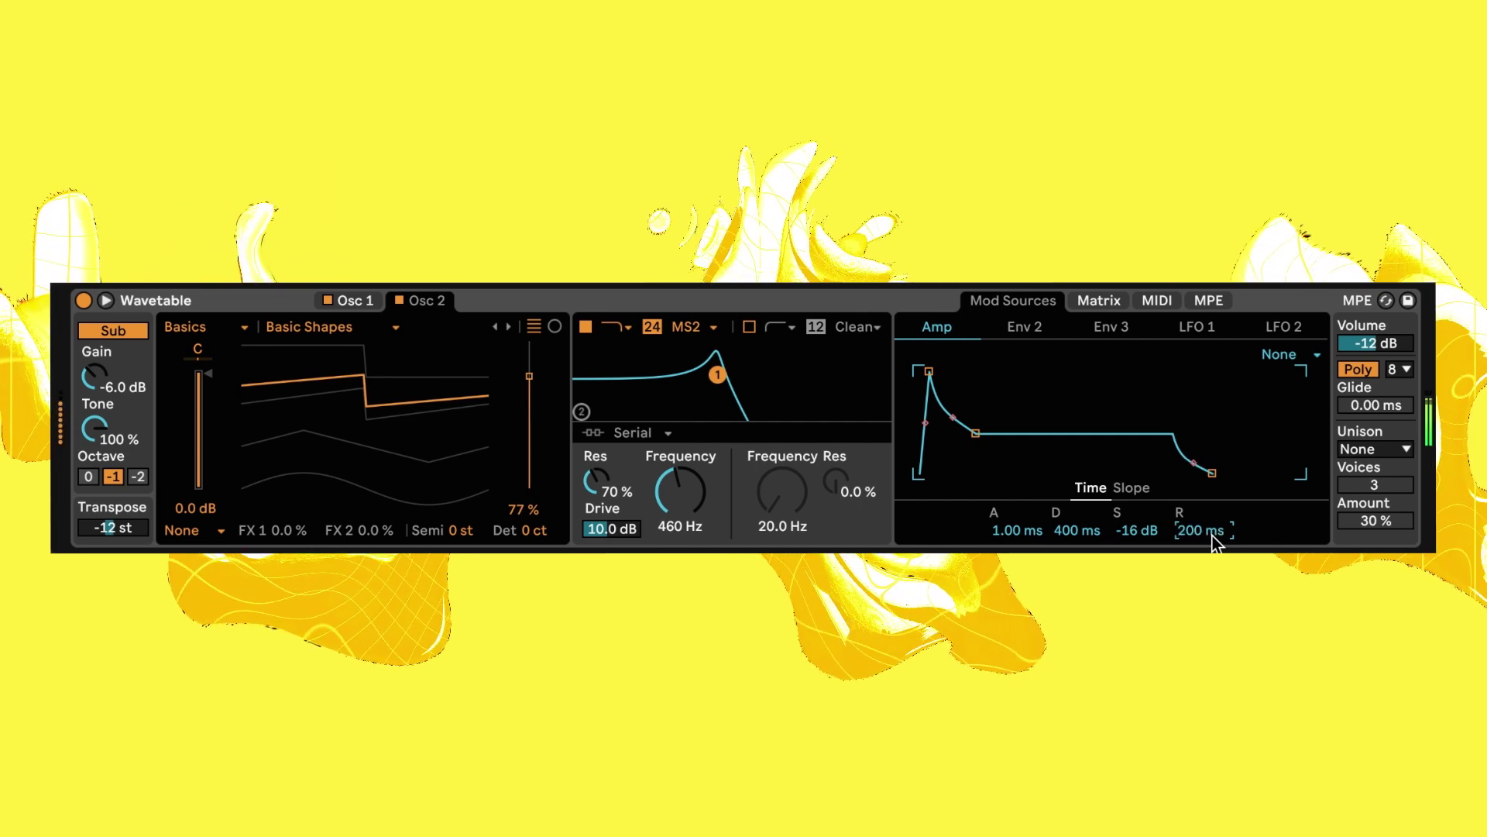
left_click_drag(953, 420, 955, 432)
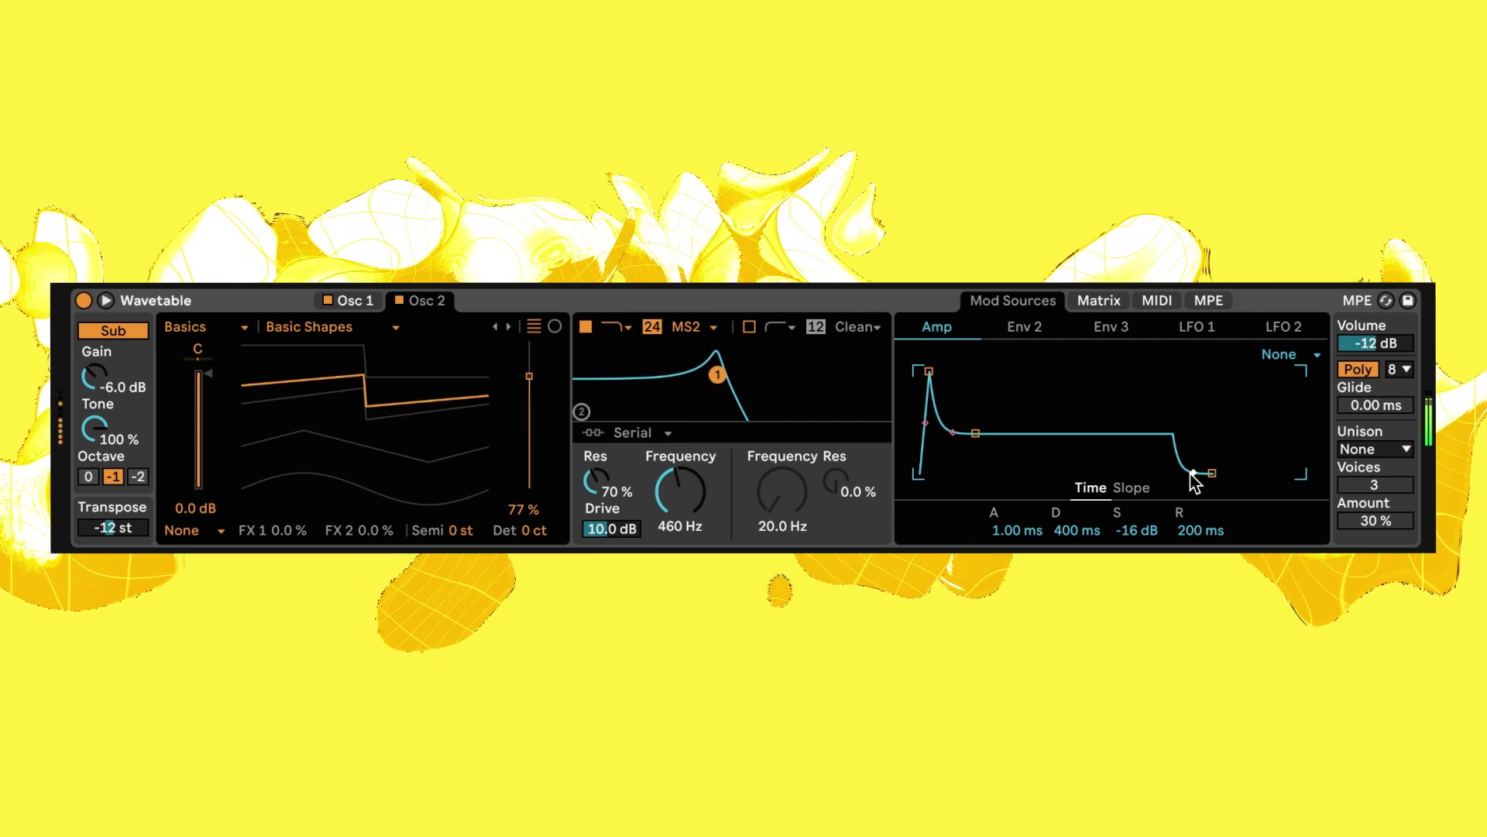
Shape envelope 2 with 682 ms attack, 100% sustain, 20 s release and a steeper release curve.
left_click(1034, 328)
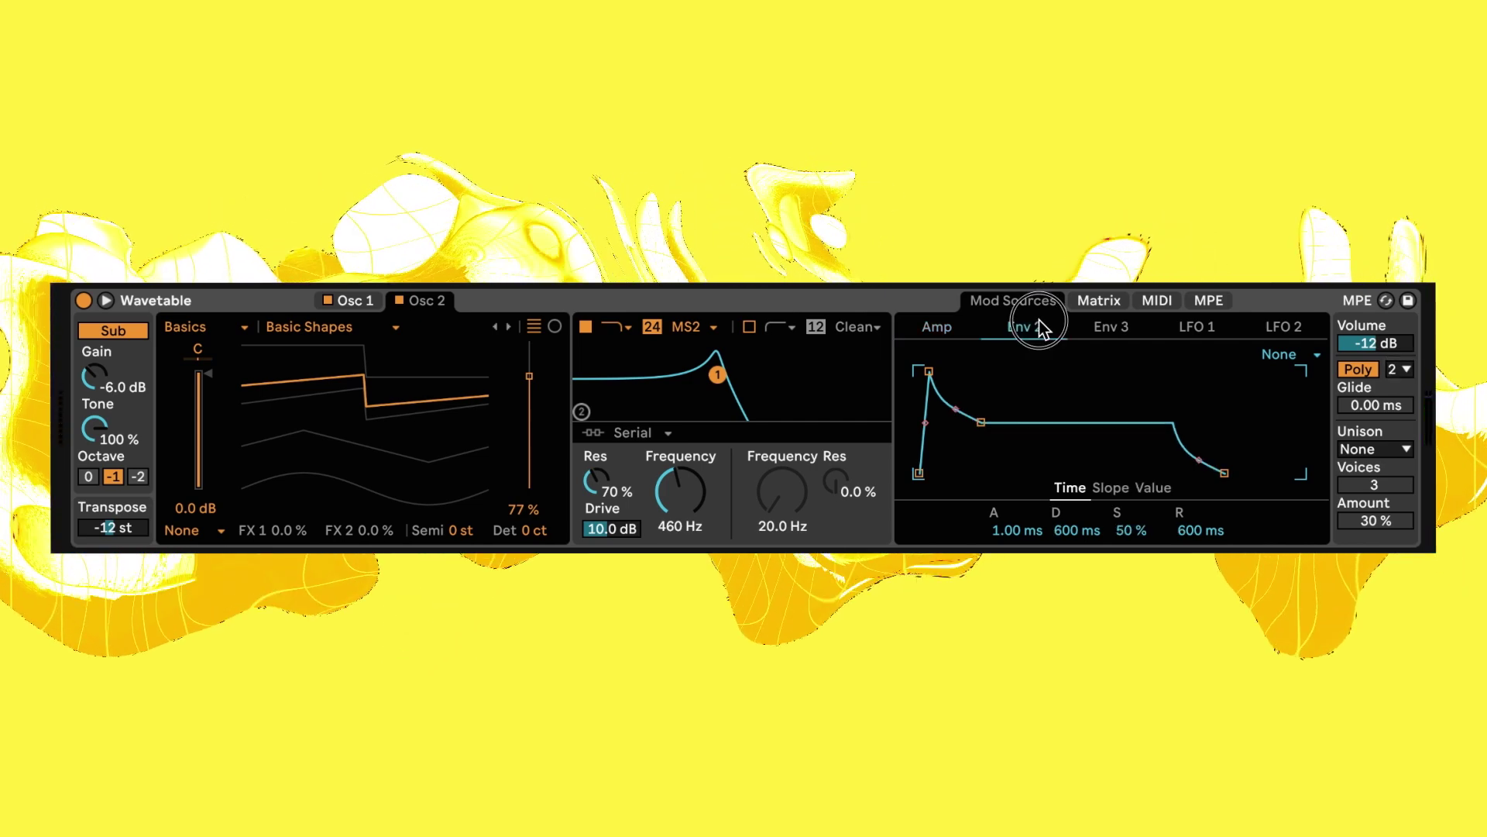
left_click_drag(1133, 539, 1225, 524)
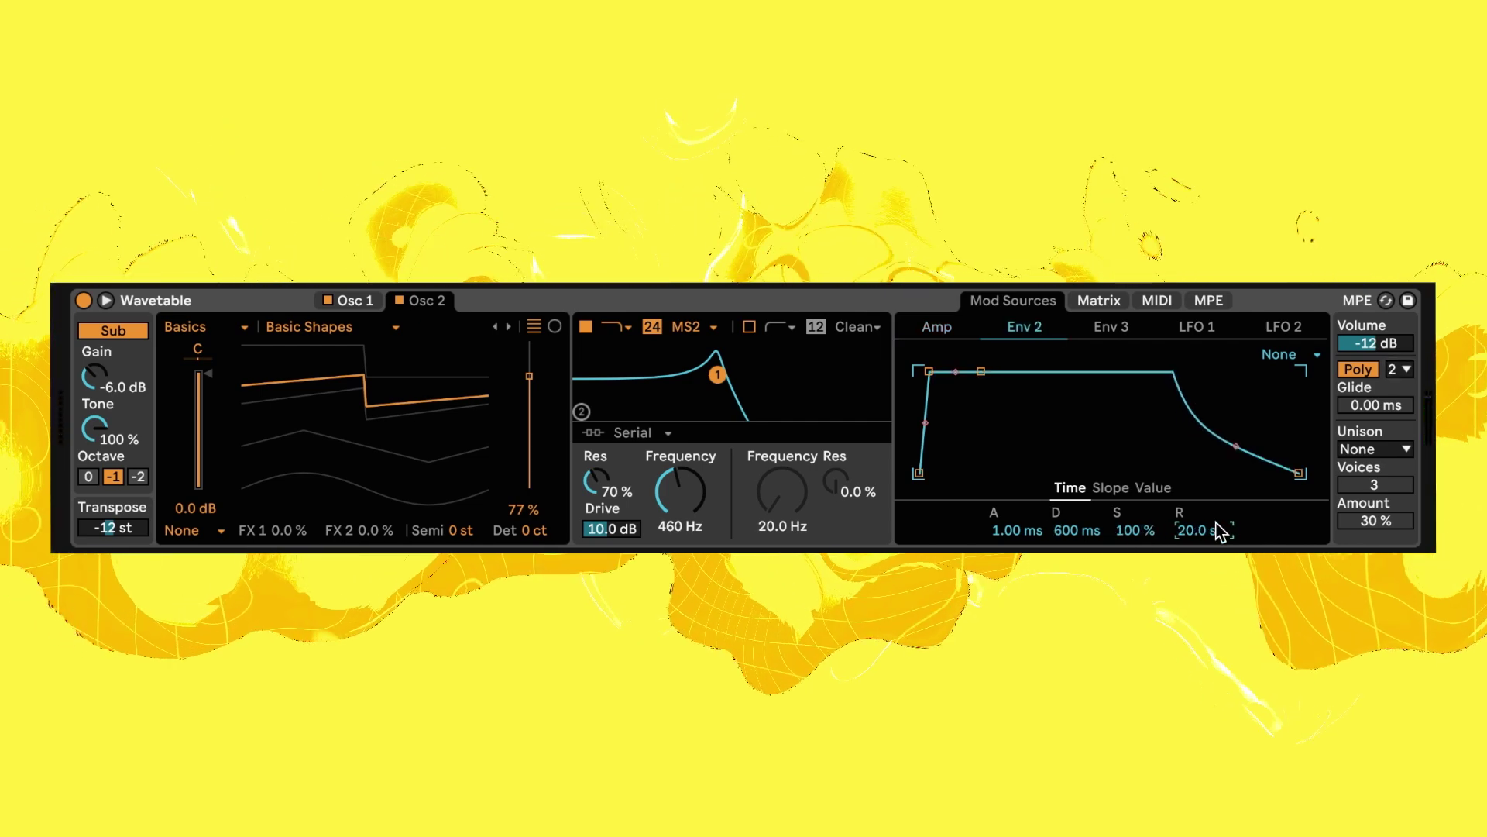
left_click_drag(1245, 469, 1239, 496)
left_click(1008, 536)
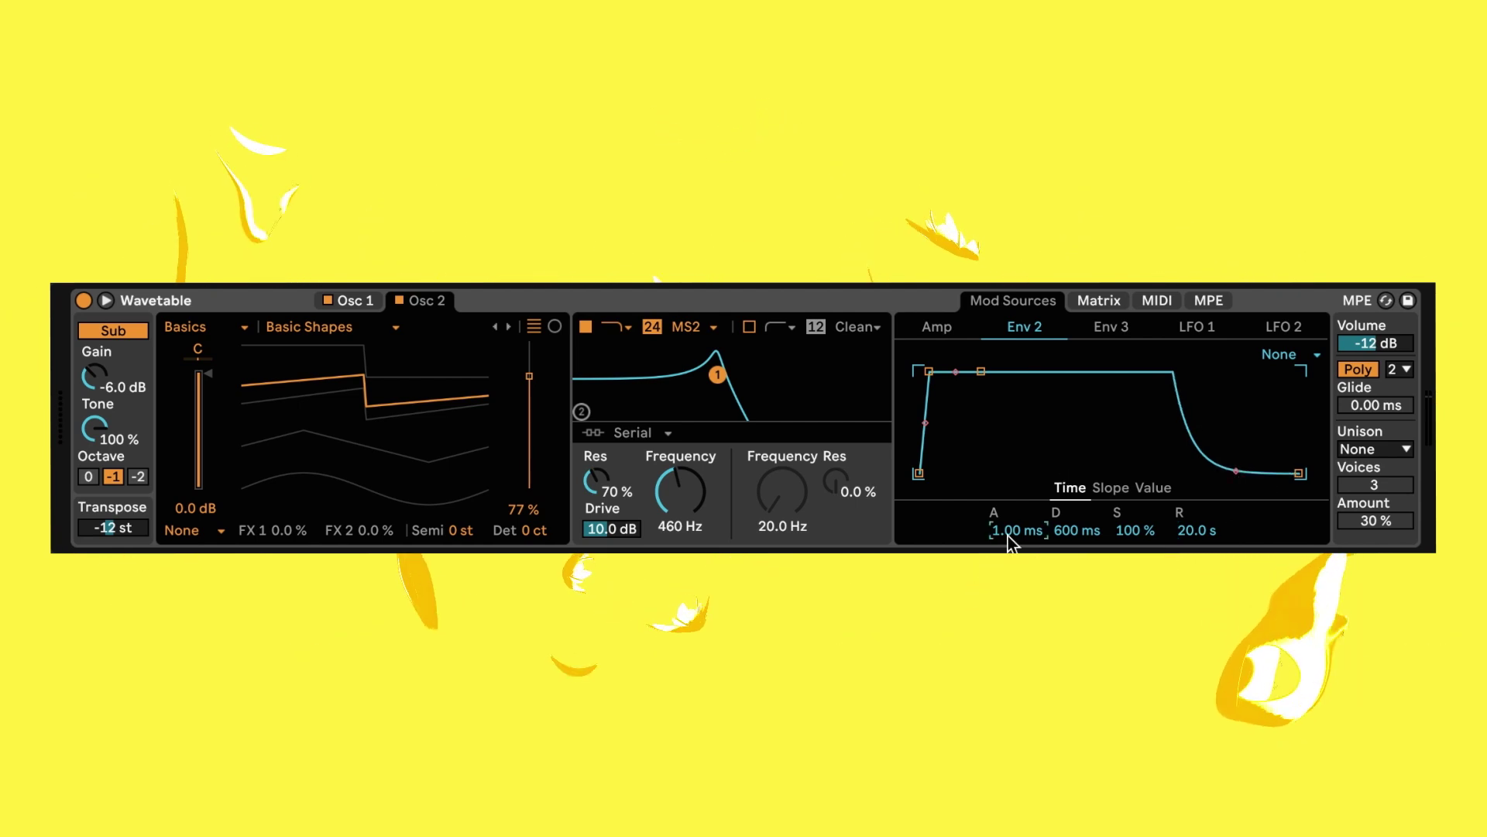
scroll(1007, 536, "up", 10)
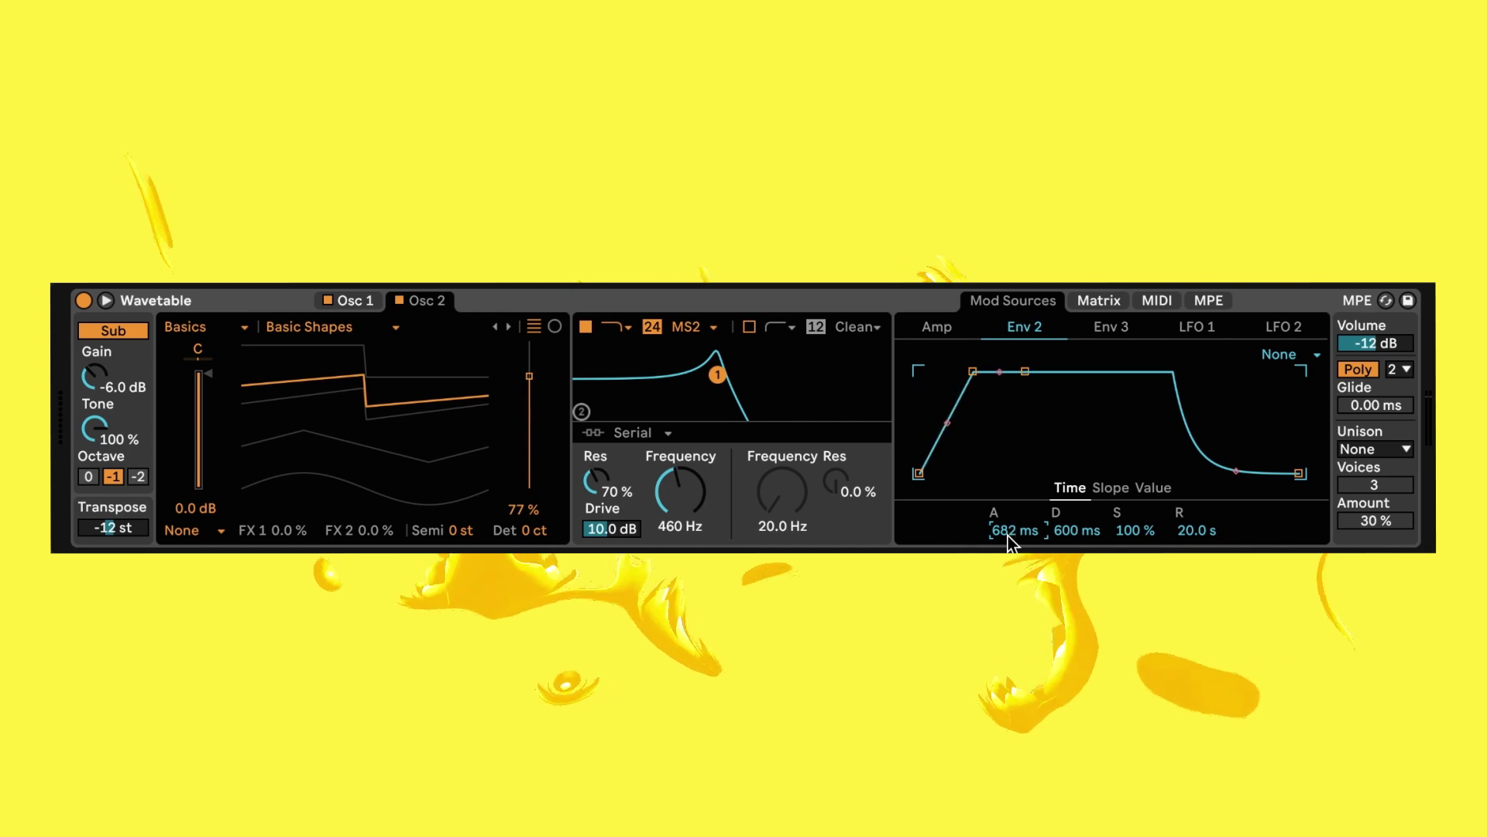
Assign envelope 2 to modulate the filter 1 frequency in the modulation matrix.
left_click(1102, 301)
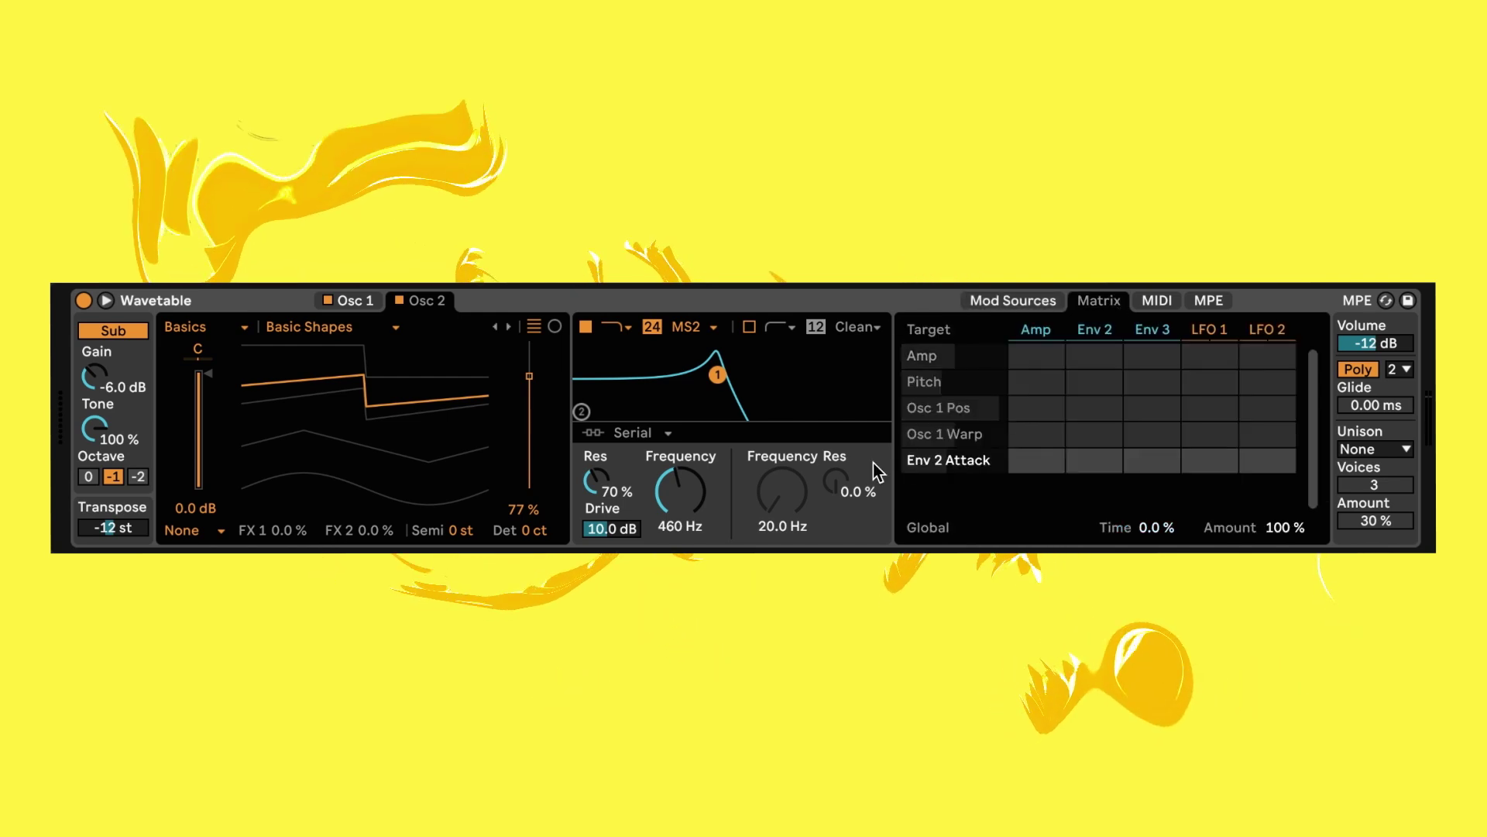
left_click(688, 486)
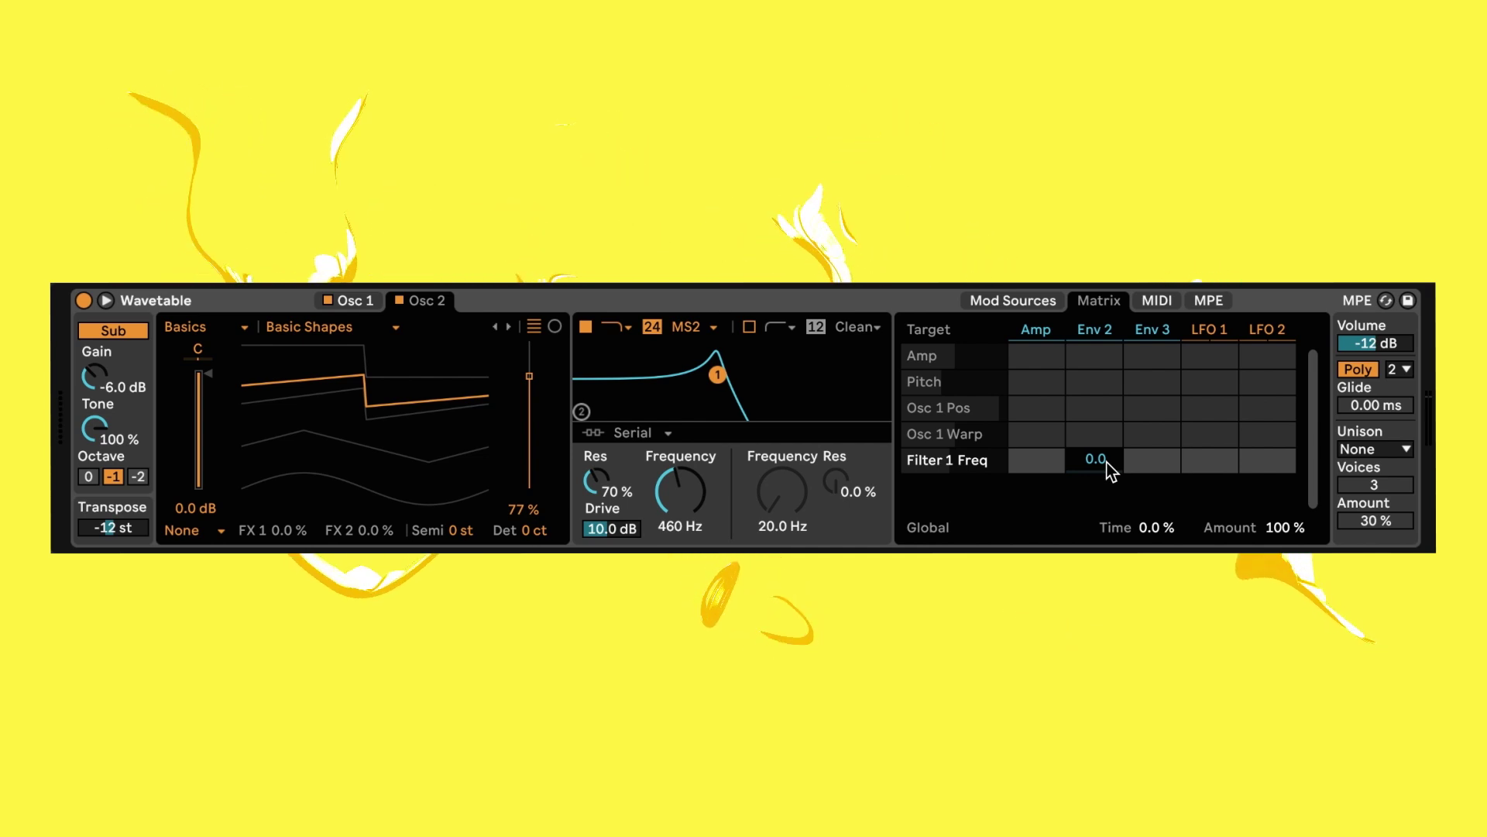
left_click_drag(1108, 462, 1107, 478)
left_click(1013, 301)
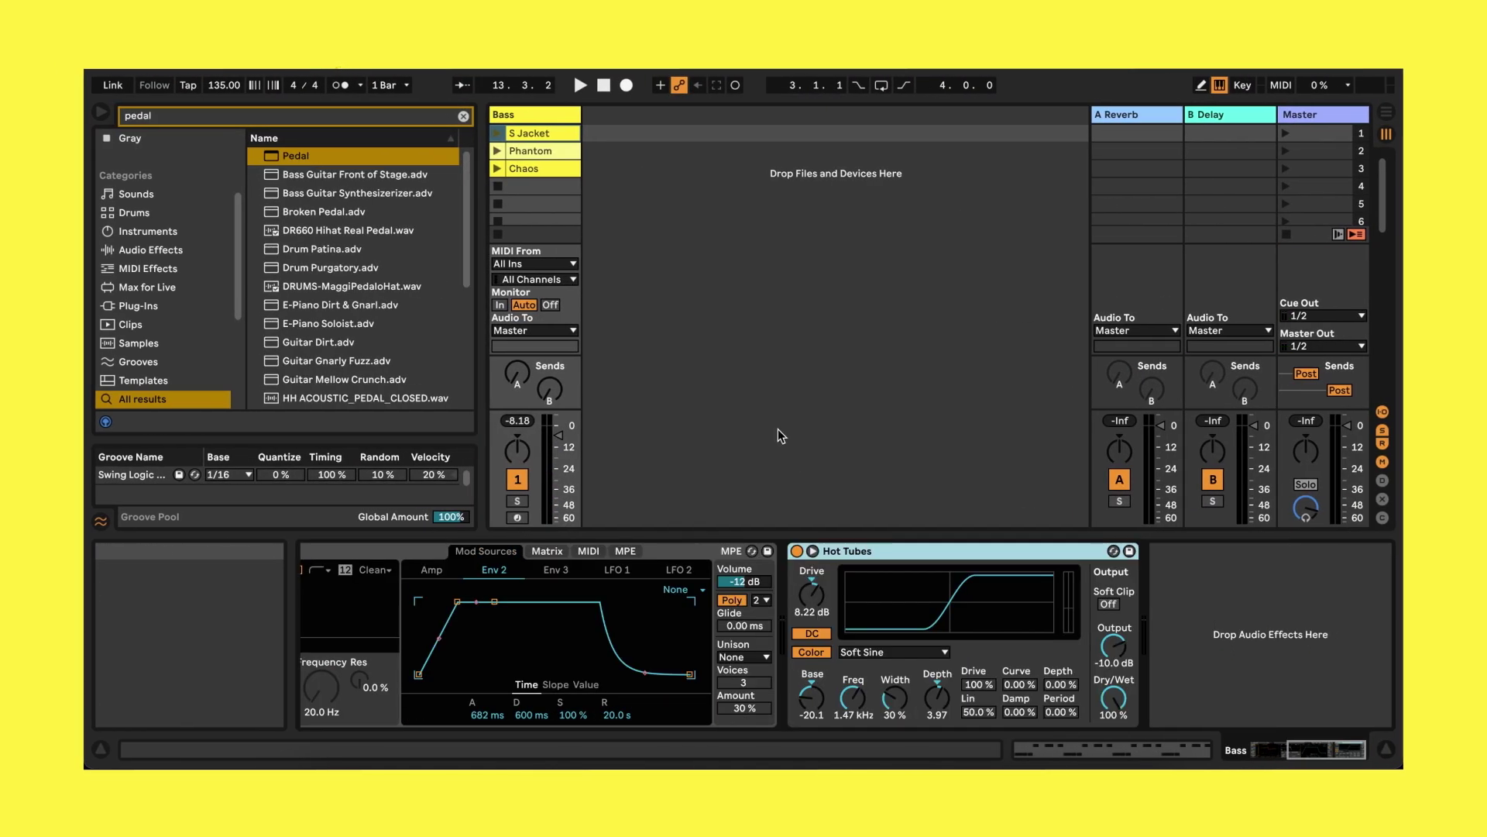
Add Pedal after Hot Tubes with 30% bass, Sub enabled and -6 dB output, and play the S Jacket clip.
left_click(498, 133)
double_click(289, 157)
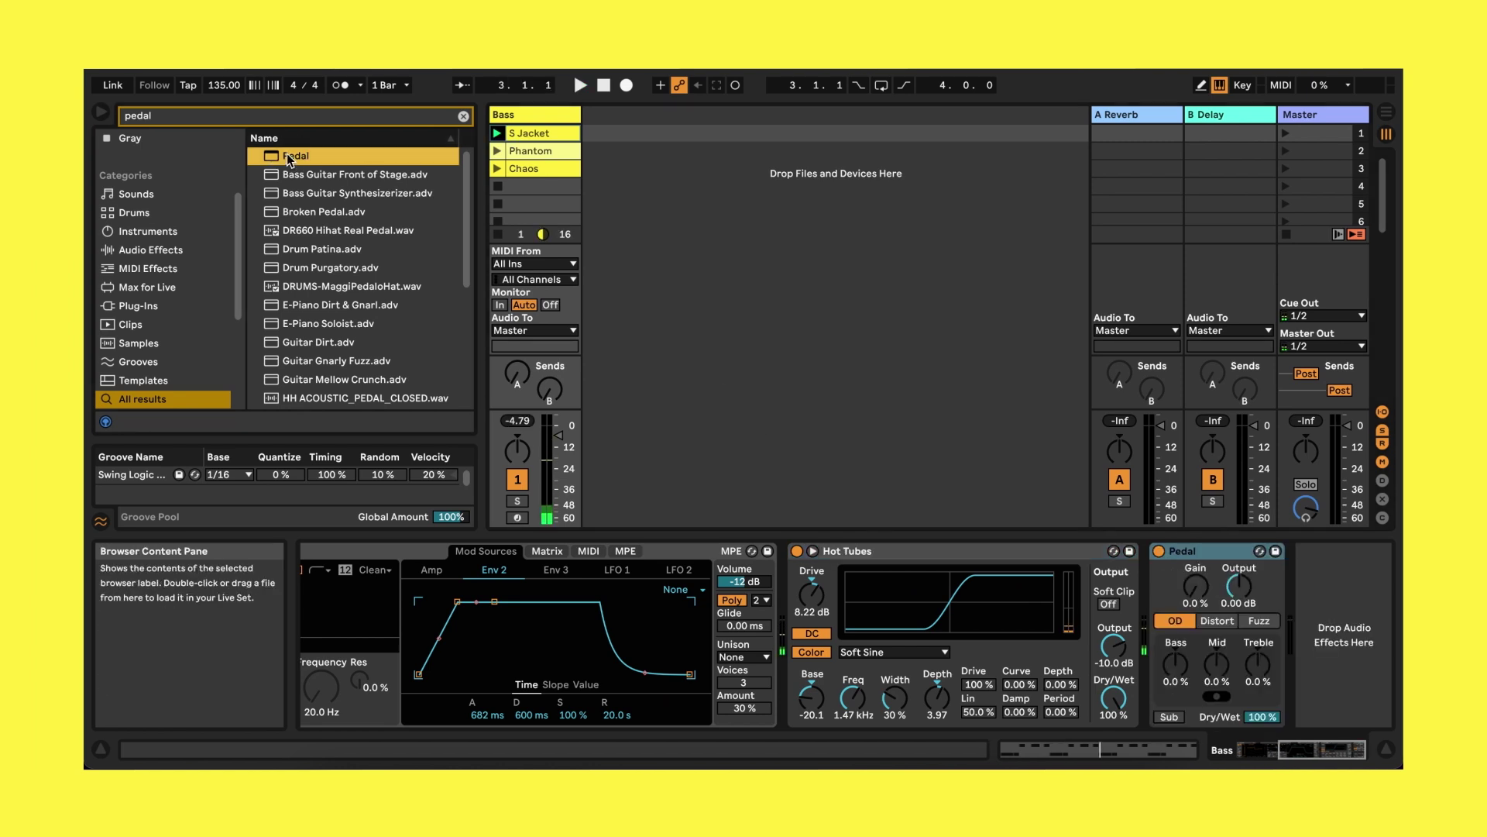
left_click(1176, 671)
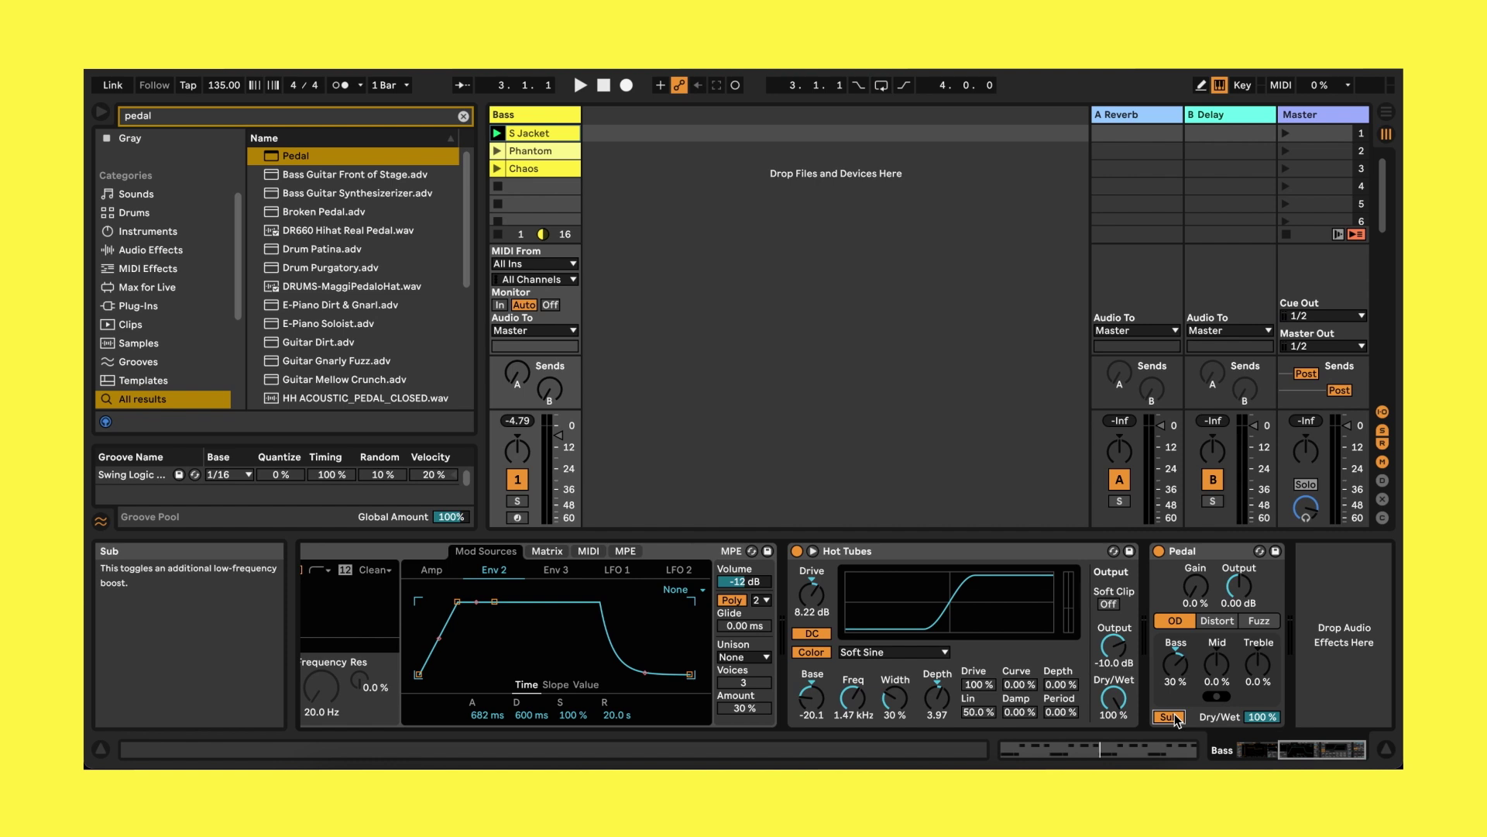
key("space")
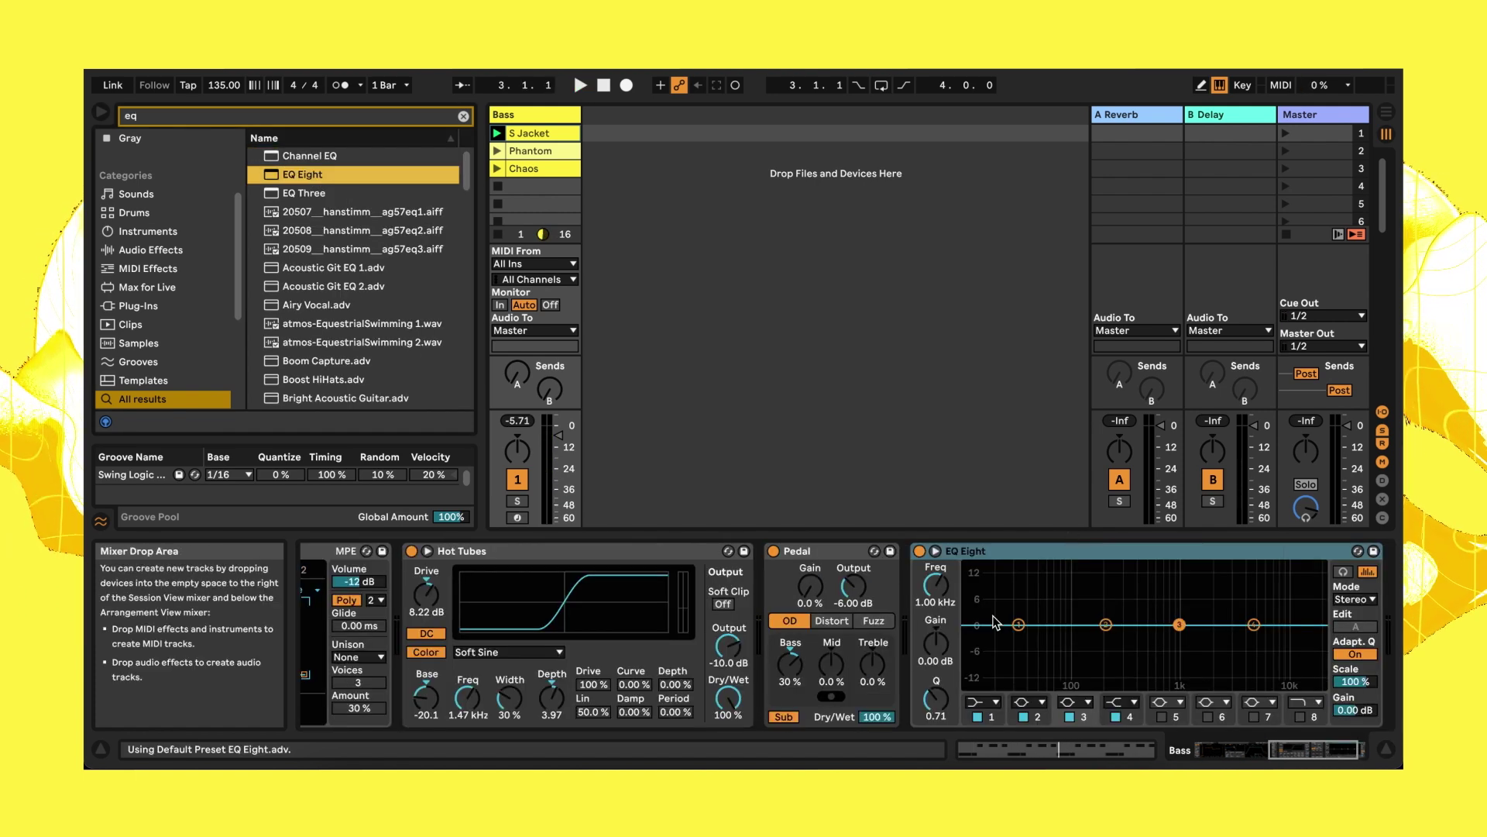
Set EQ Eight to low-cut with band 1 and high-cut at 1.25 kHz with band 8, and add the Bass Mono preset after it.
left_click(982, 702)
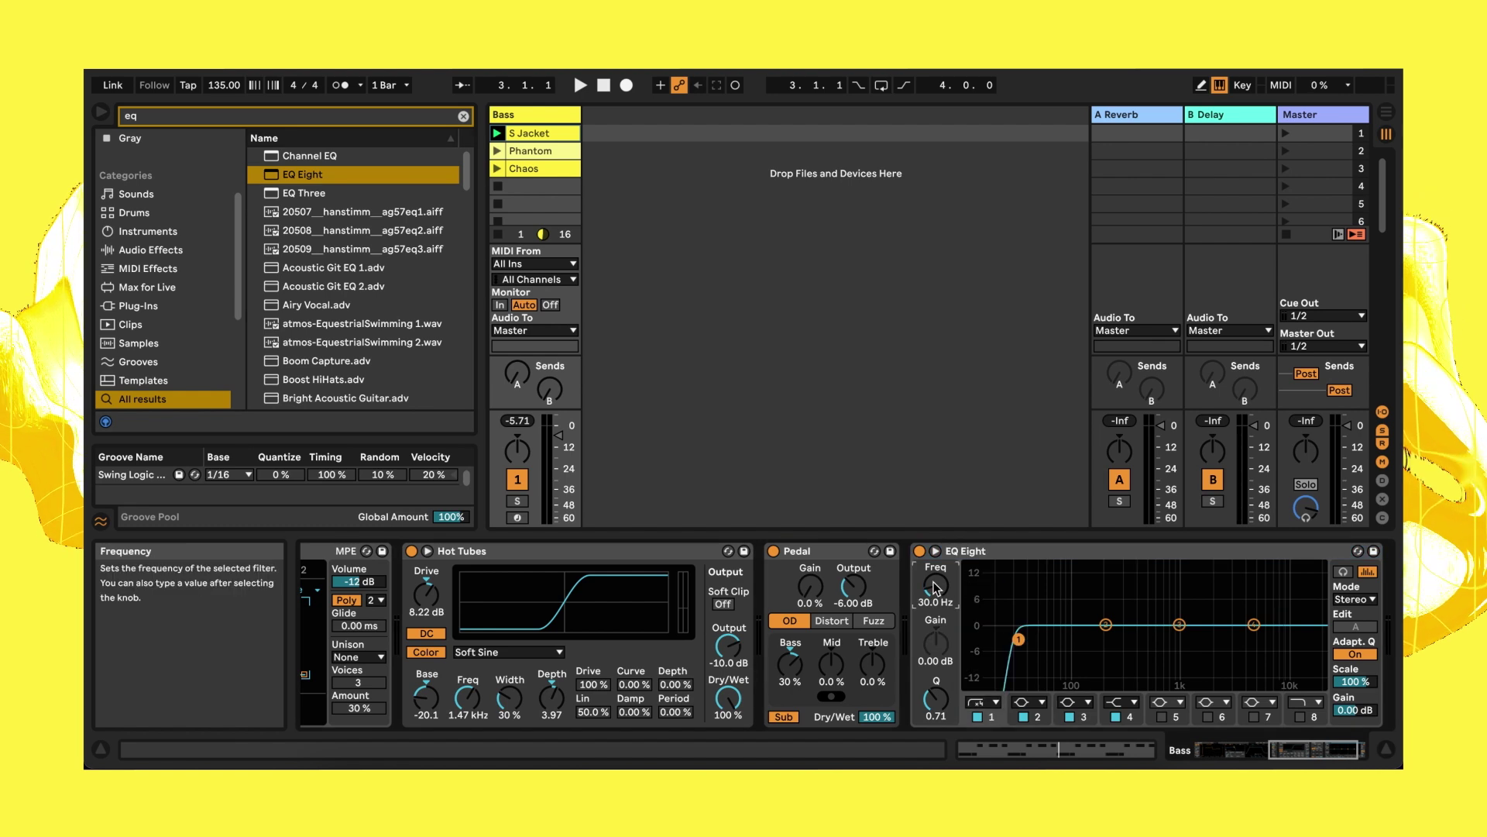
left_click(1307, 714)
key("space")
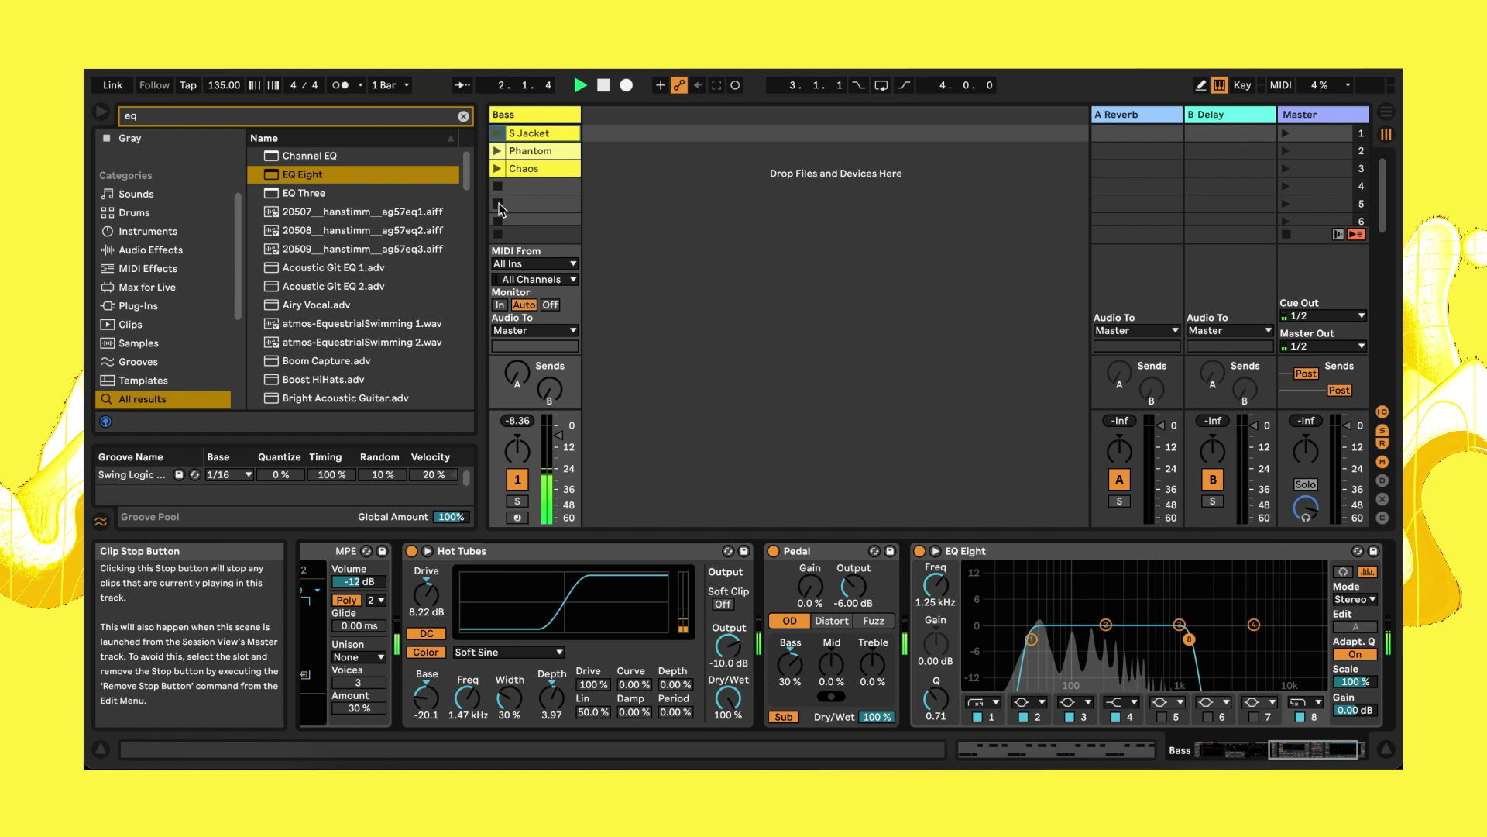
double_click(348, 155)
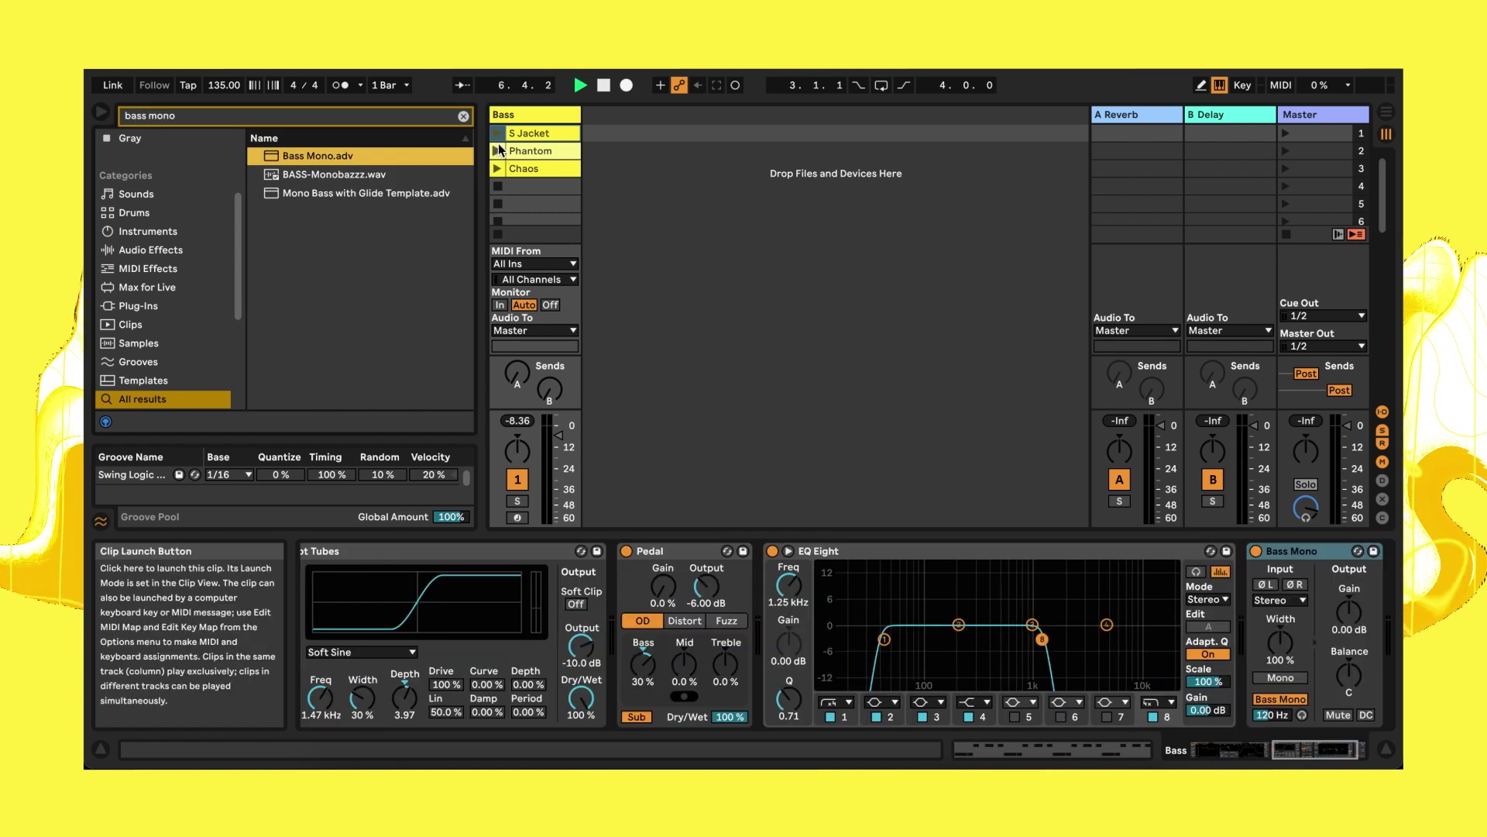
Raise oscillator 1's wave position in Wavetable, set oscillator 2's wave position to 100%, and switch oscillator 2's effect mode to Classic.
double_click(521, 117)
scroll(532, 592, "left", 10)
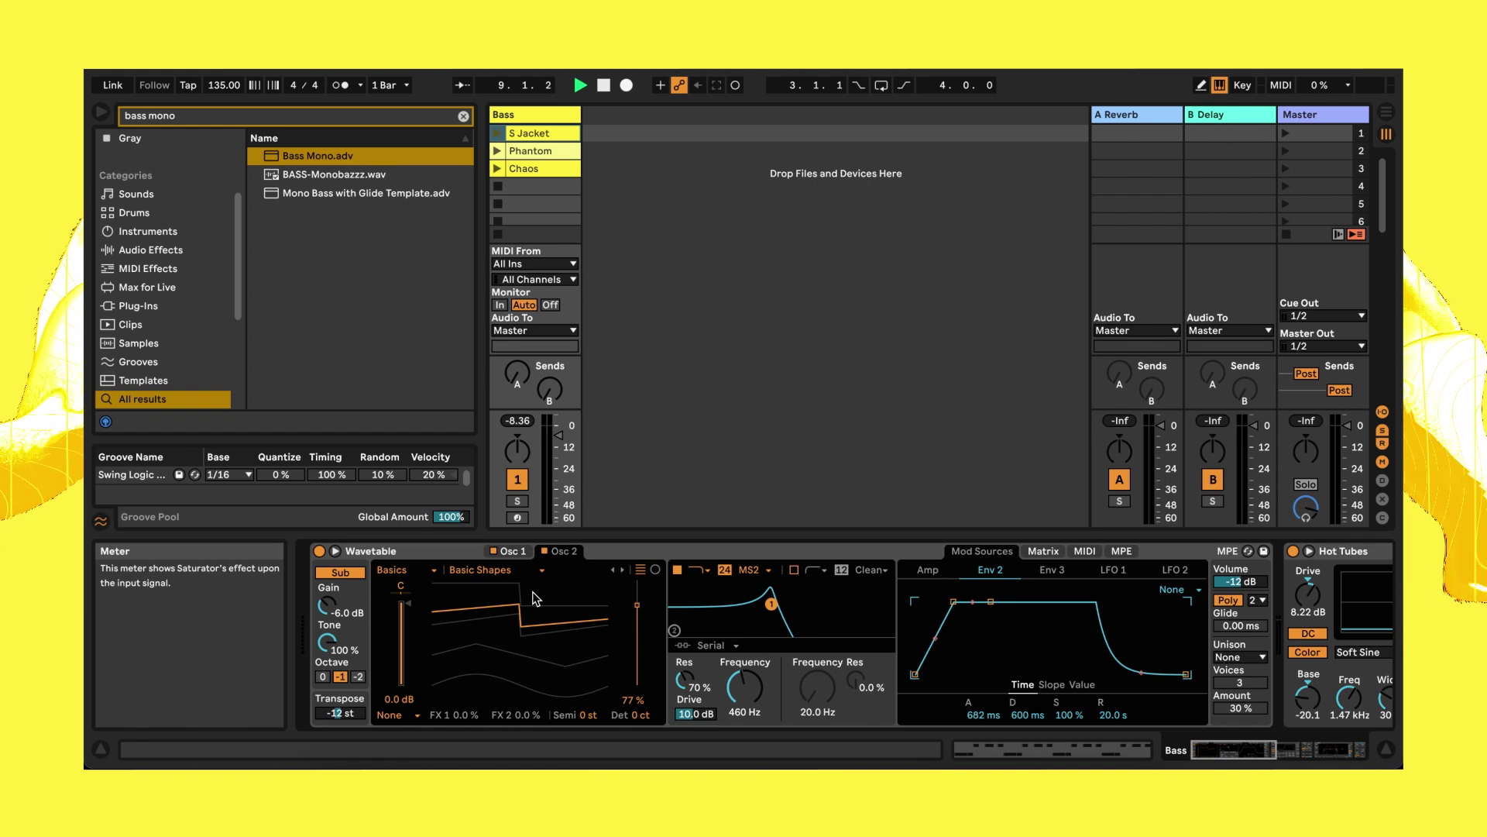
left_click(509, 551)
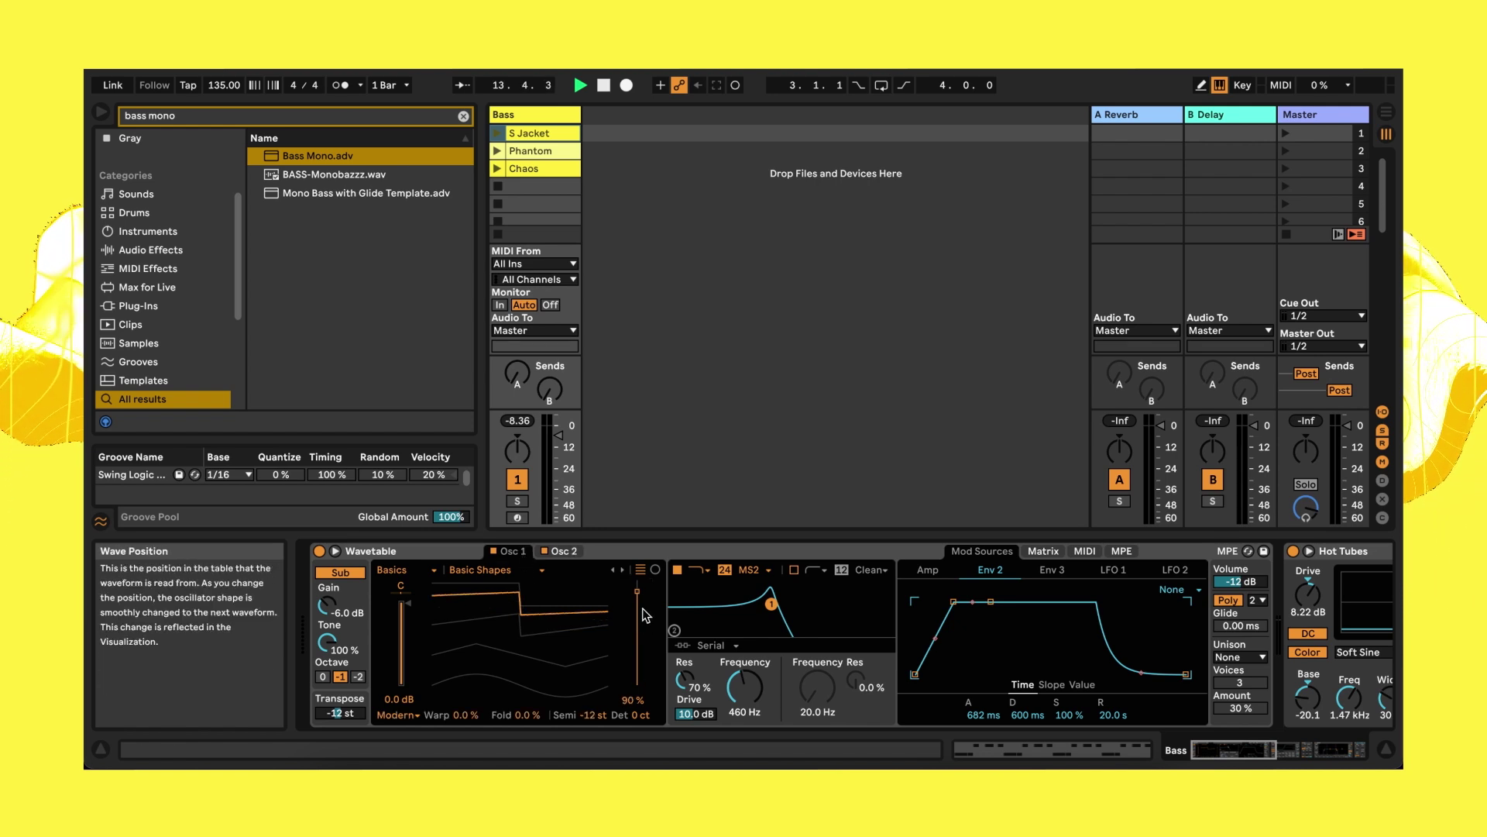
left_click(559, 551)
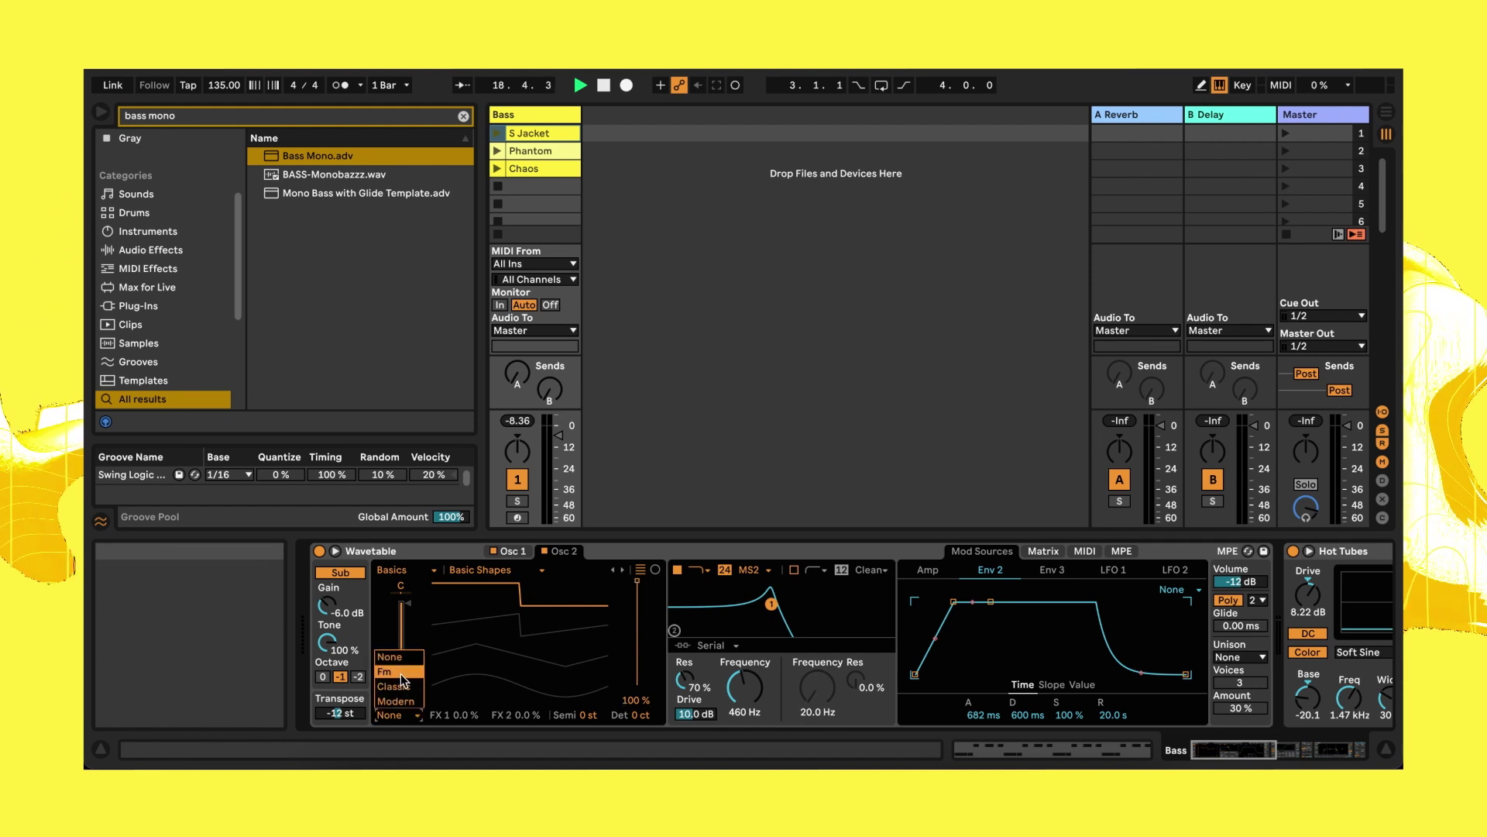
left_click(396, 685)
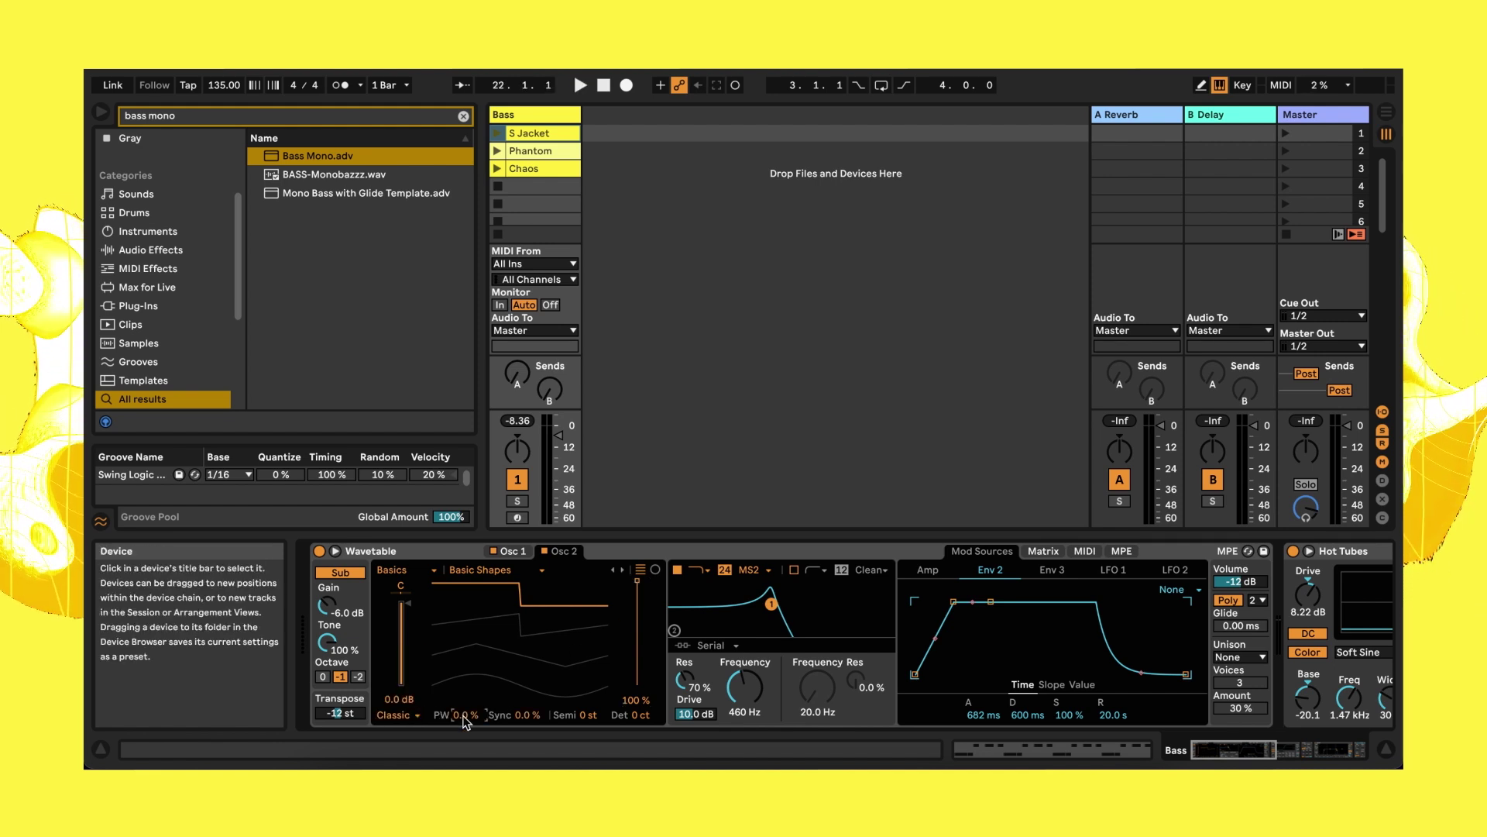
Set oscillator 2's pulse width to 12% and filter 1 to 0% resonance and 1.38 kHz, auditioning with the S Jacket clip.
left_click(498, 134)
left_click_drag(479, 717, 479, 704)
key("space")
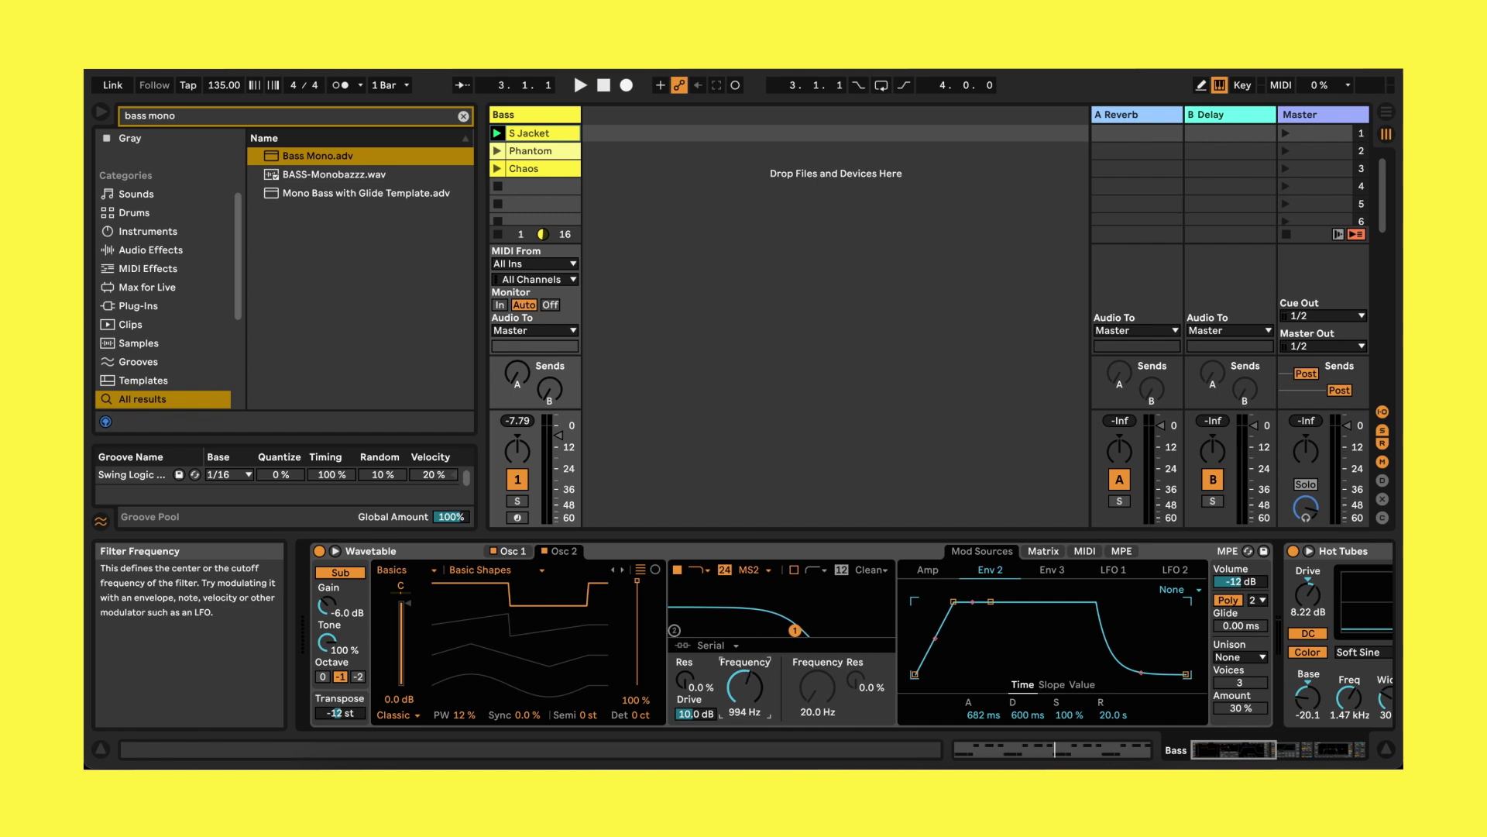
Shape the amp envelope with 1.16 s decay, -inf dB sustain and 100 ms release.
left_click(940, 566)
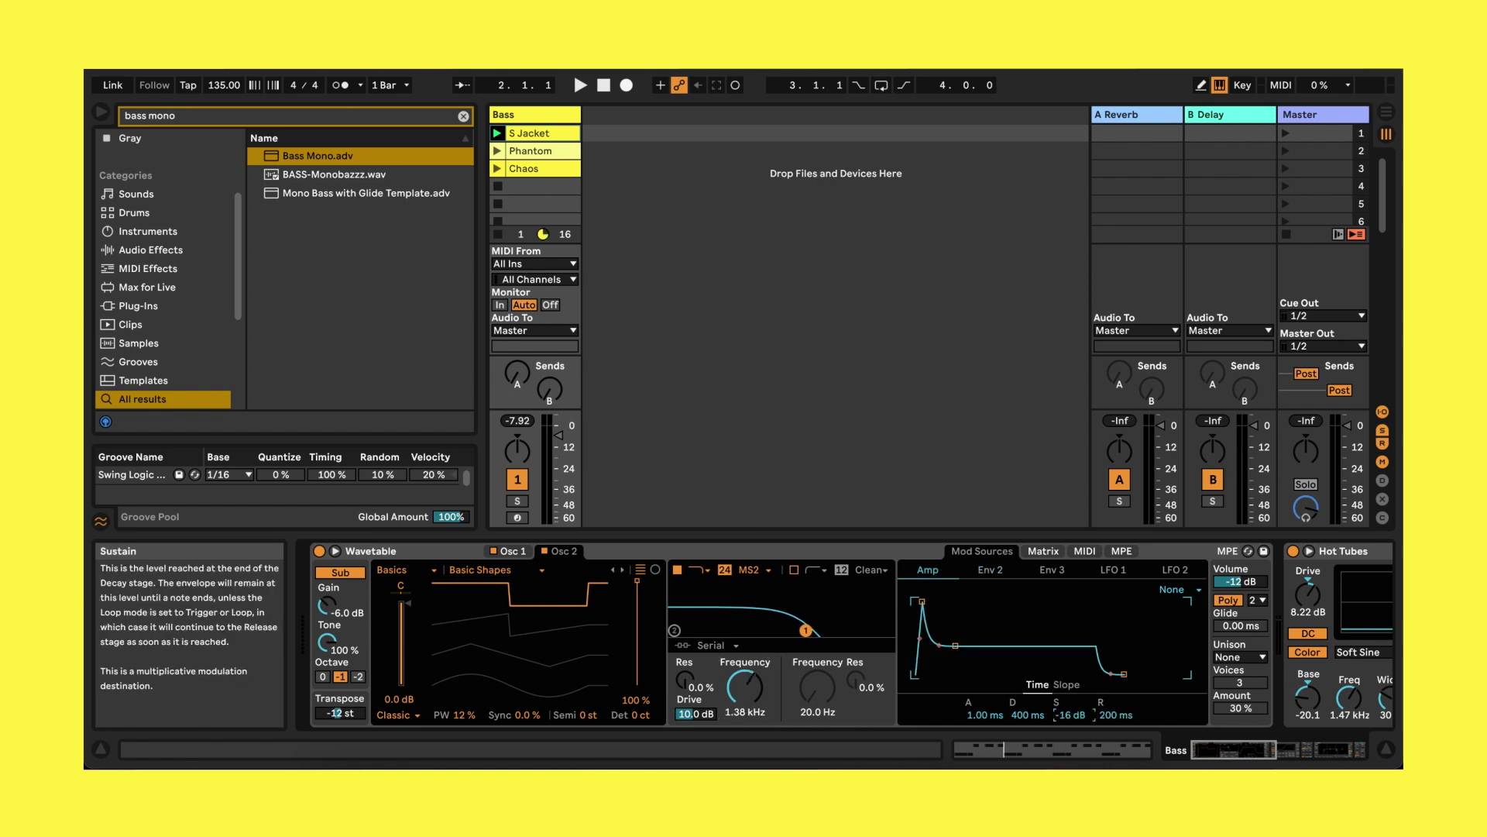
left_click_drag(1068, 714, 1066, 720)
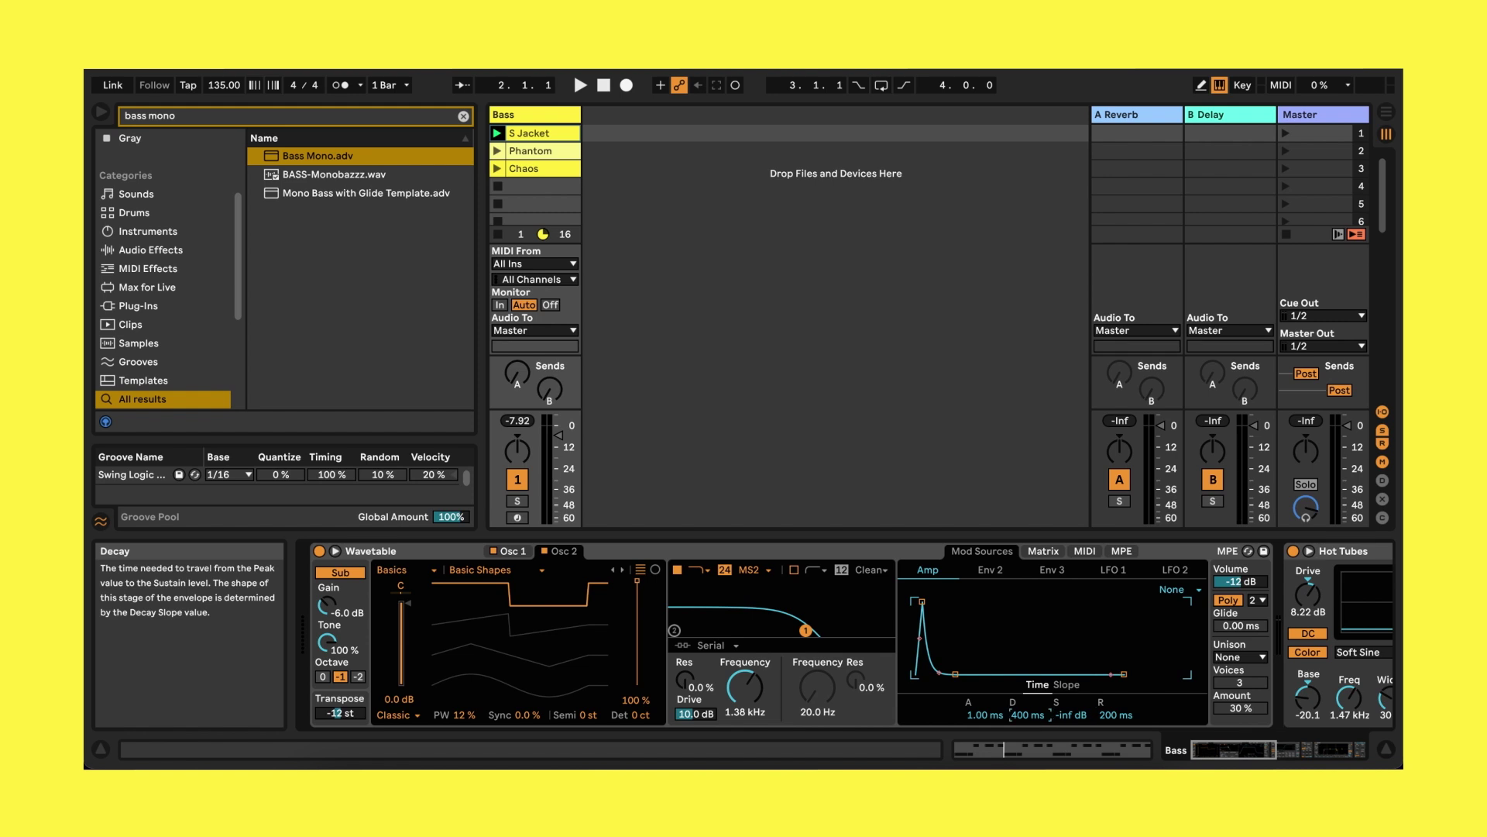
left_click(1034, 713)
type("1160")
key("Return")
left_click(1124, 716)
type("100")
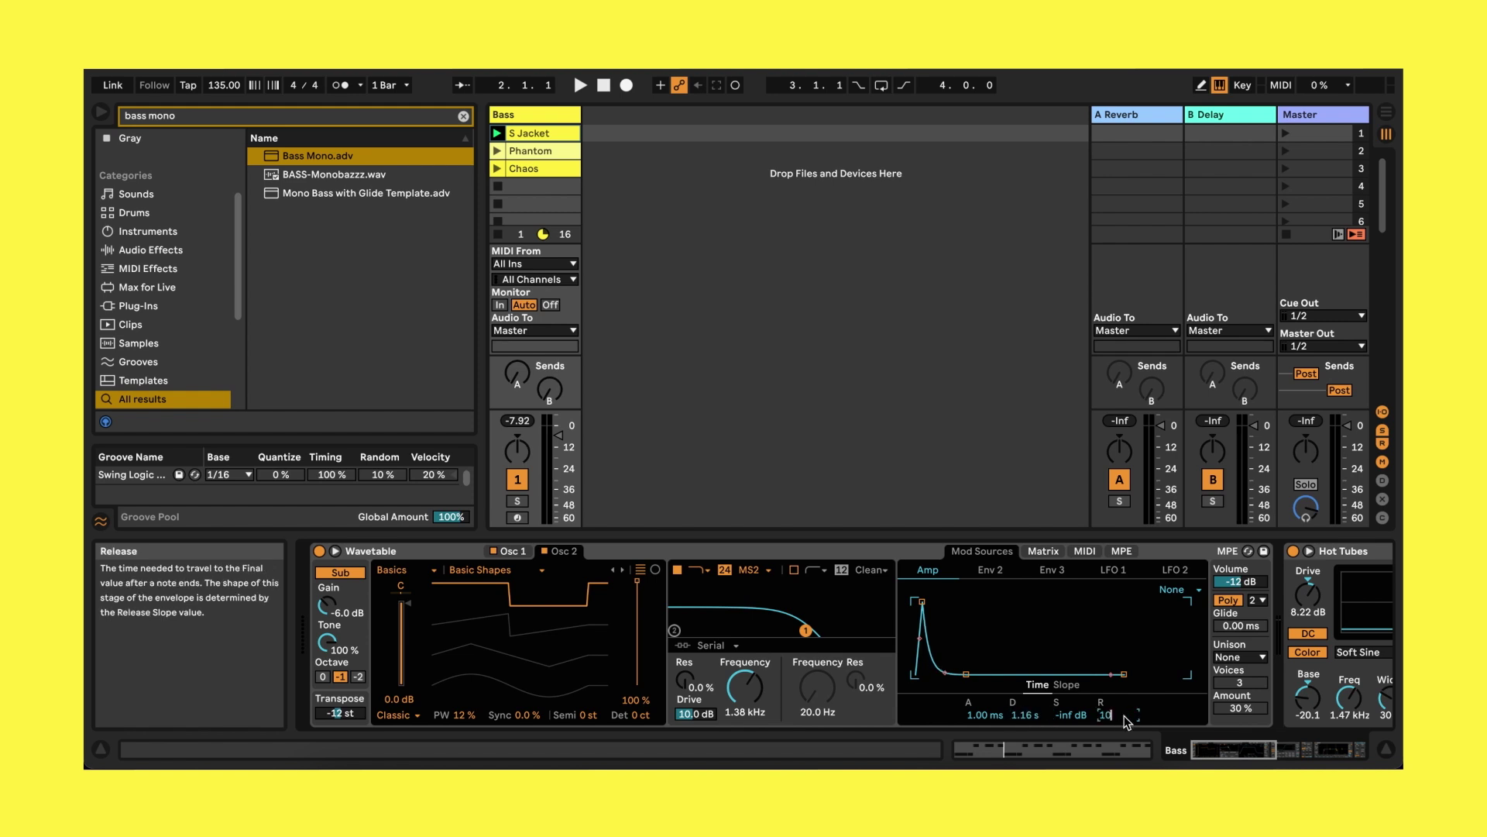
key("Return")
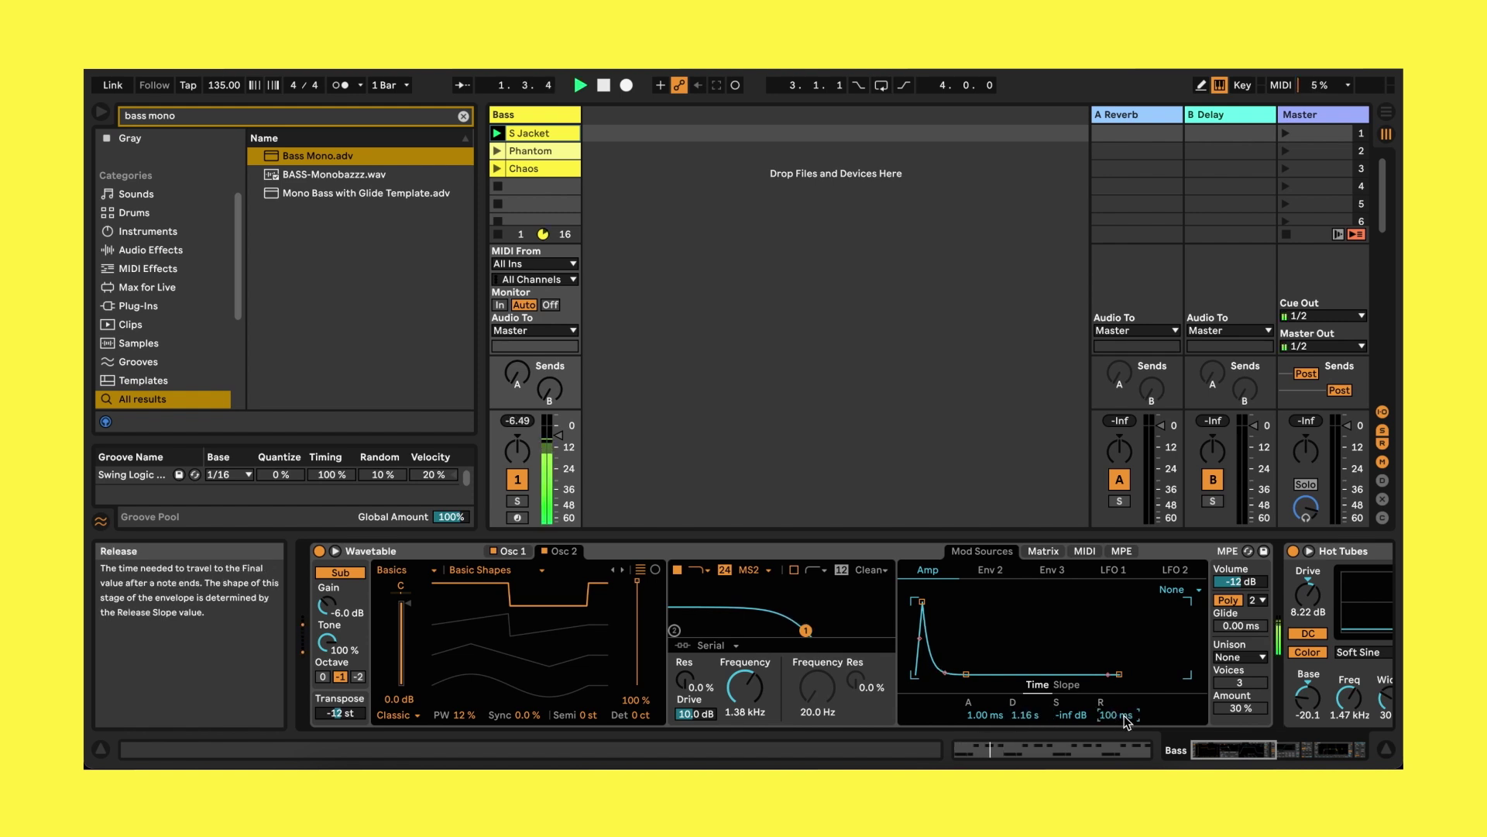
Set envelope 2 to 500 ms attack and 600 ms release with a curved attack, and its filter 1 frequency modulation to -23.
left_click(995, 570)
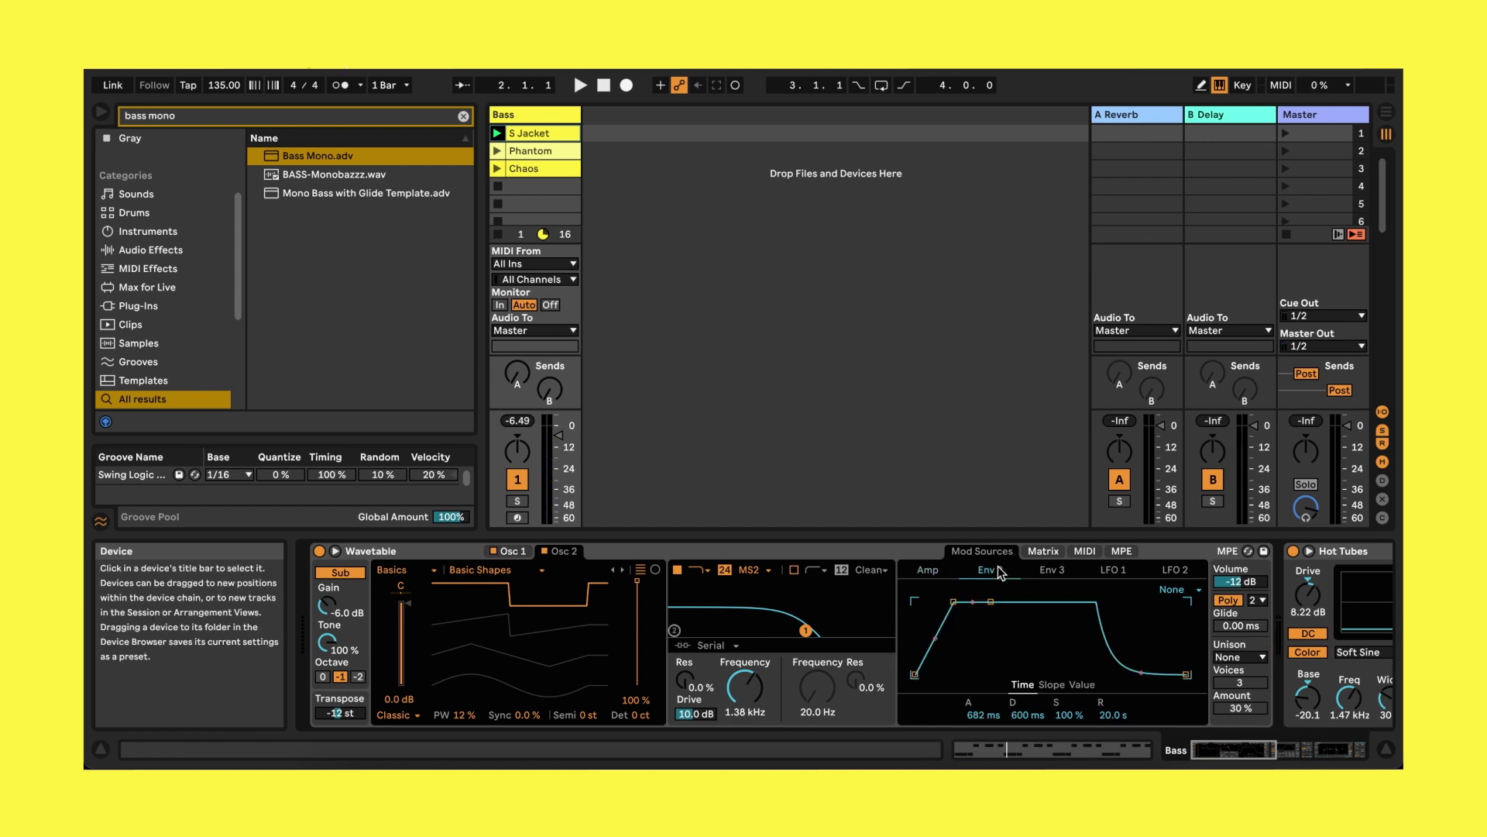
left_click_drag(954, 602, 938, 606)
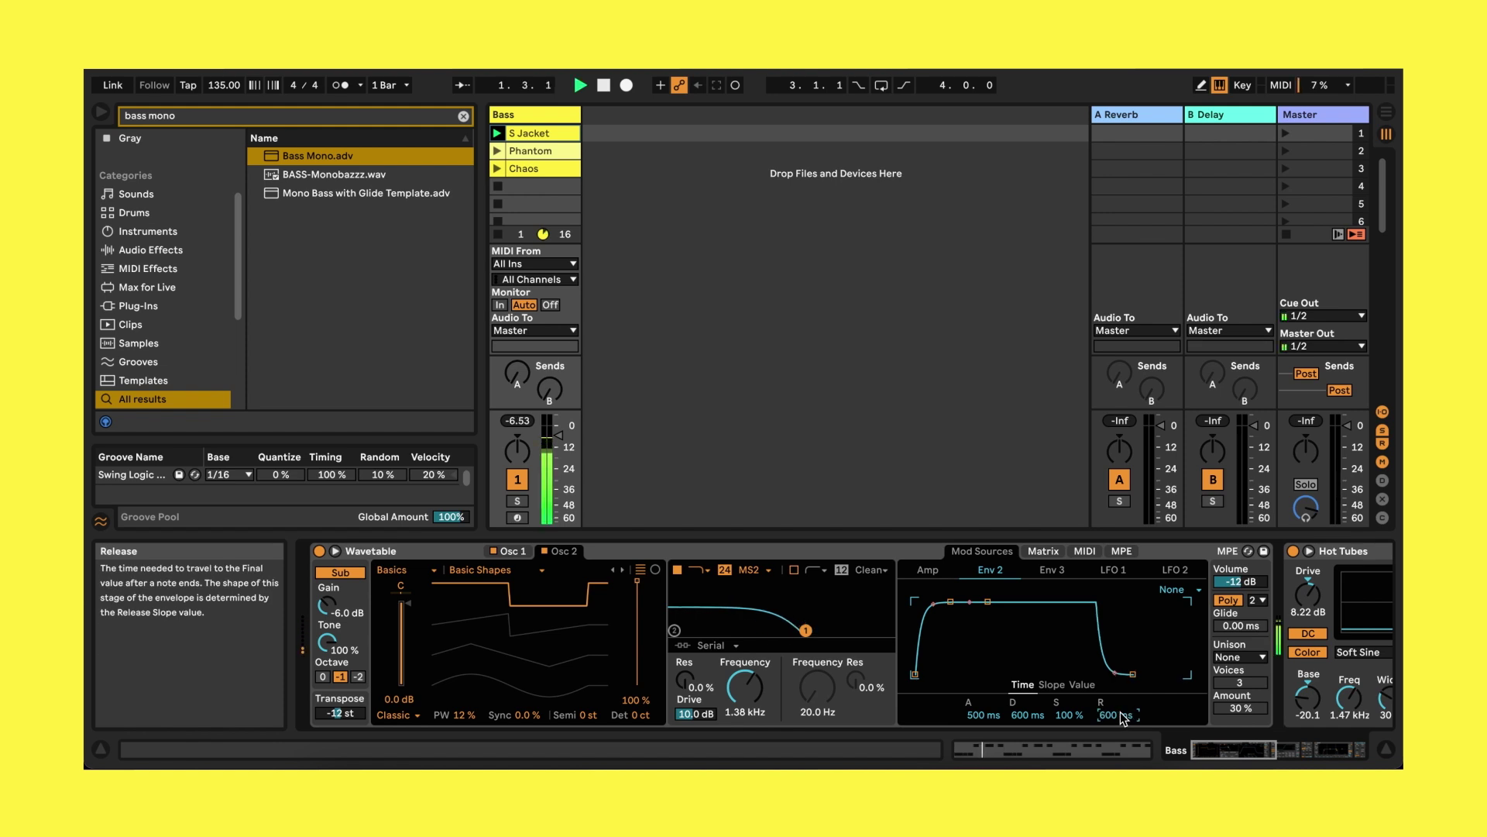
left_click(1044, 550)
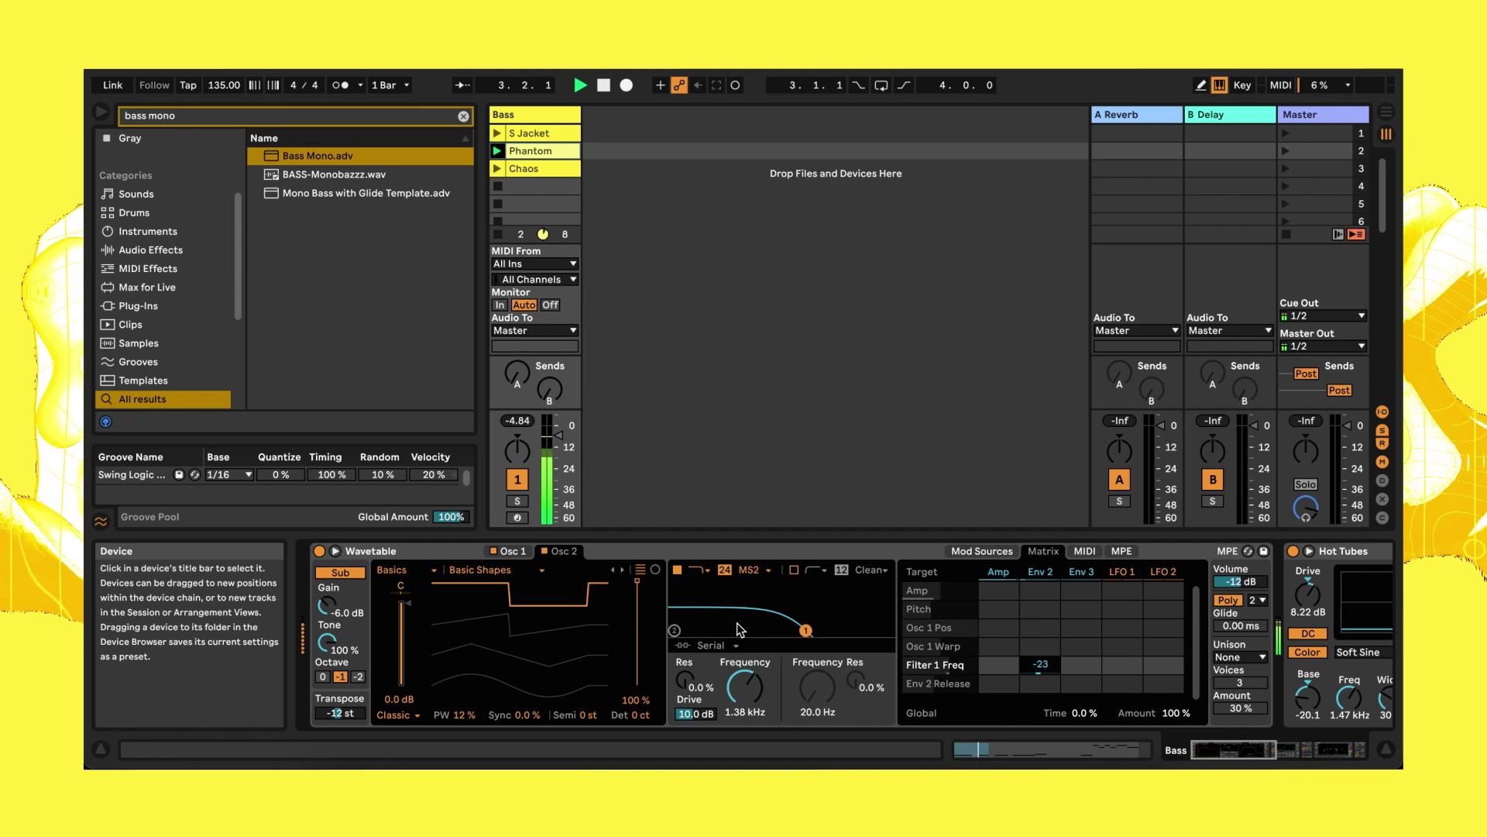
Set filter 1 drive to 0 dB, Wavetable's volume to -6 dB, and oscillator 2 to 11% pulse width and 60% sync.
double_click(697, 713)
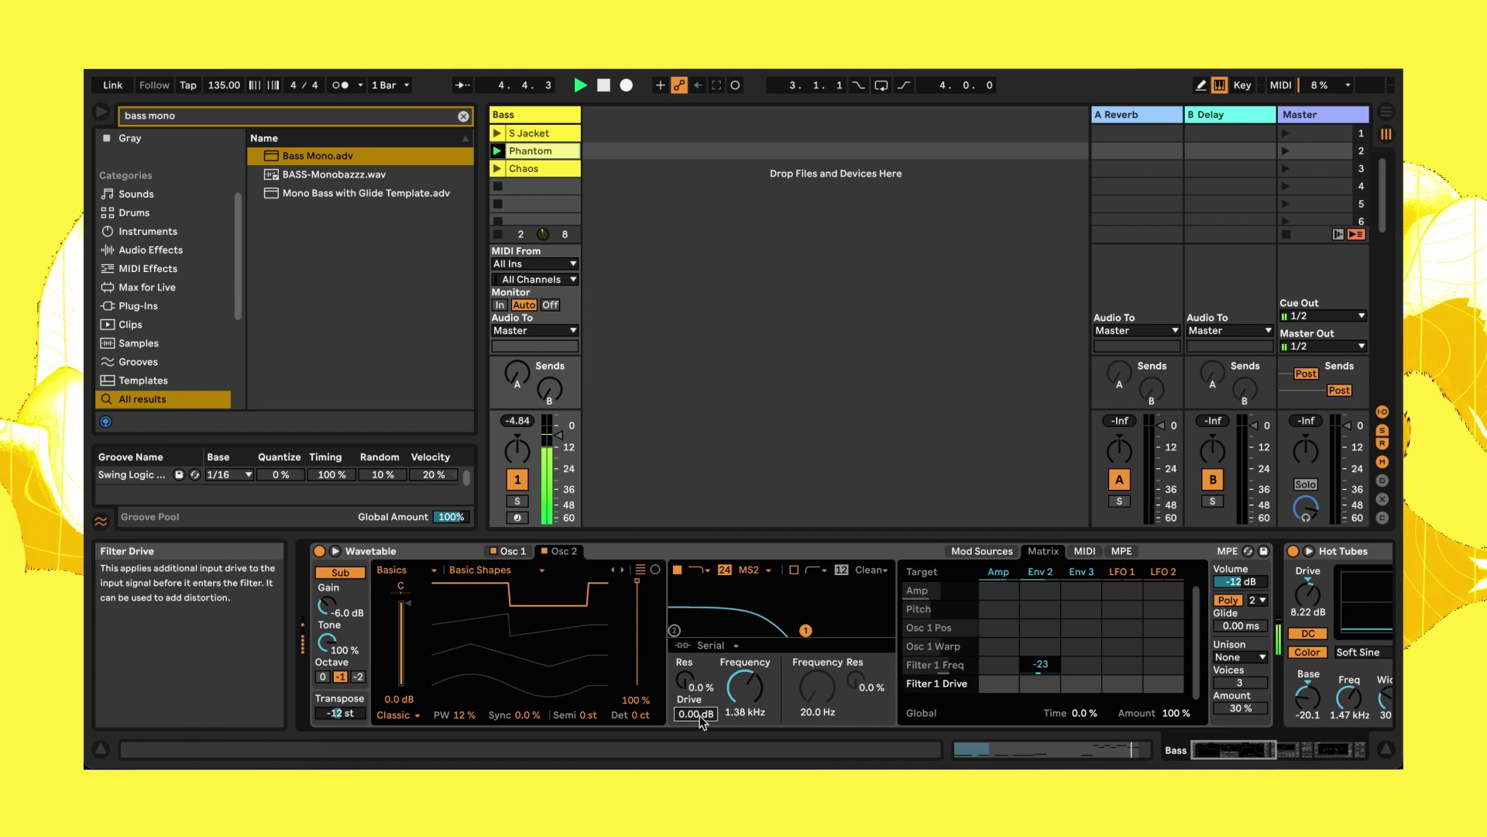
double_click(1238, 584)
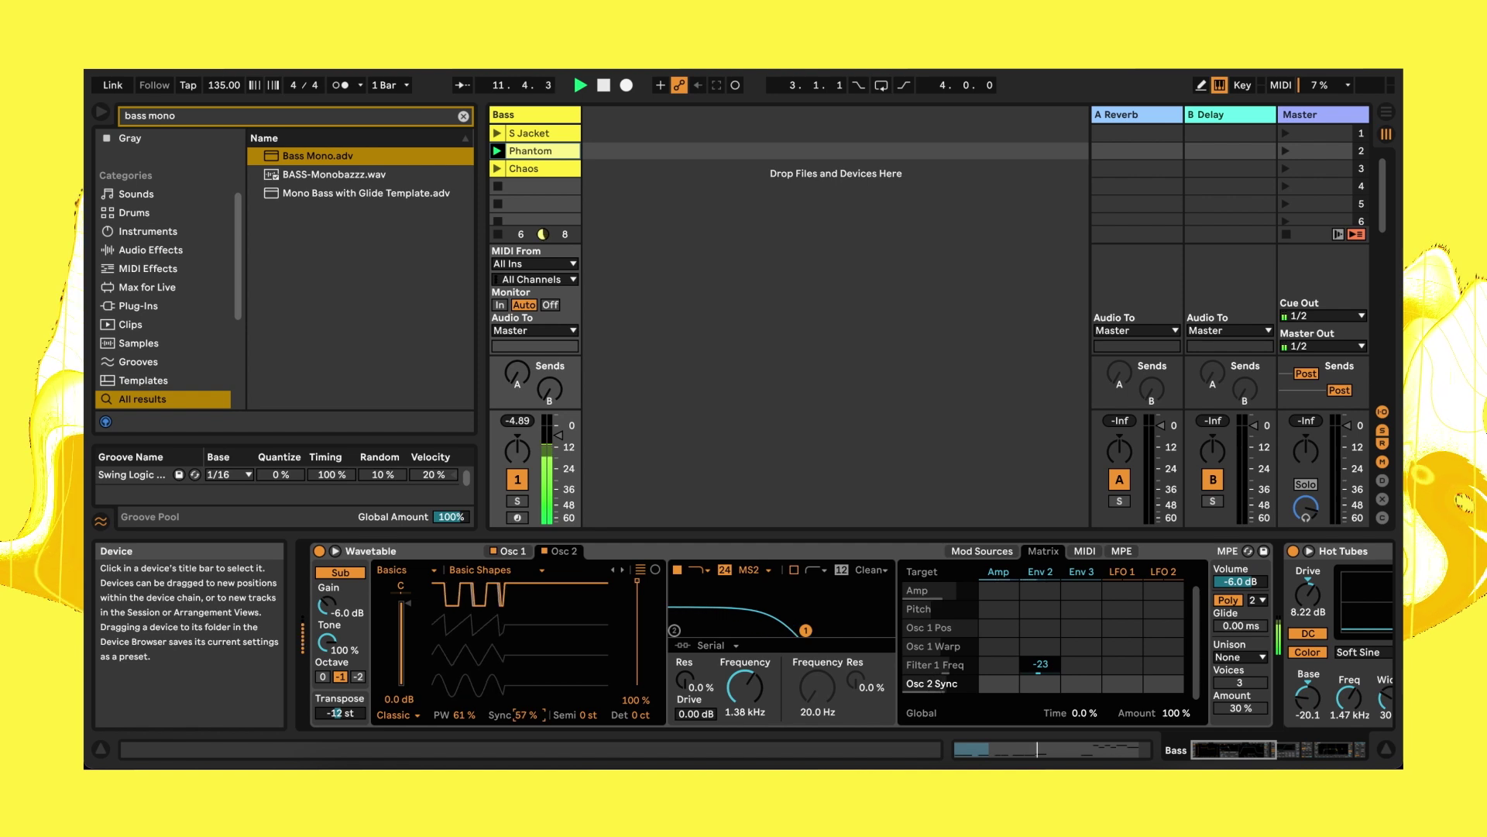
left_click_drag(526, 715, 464, 692)
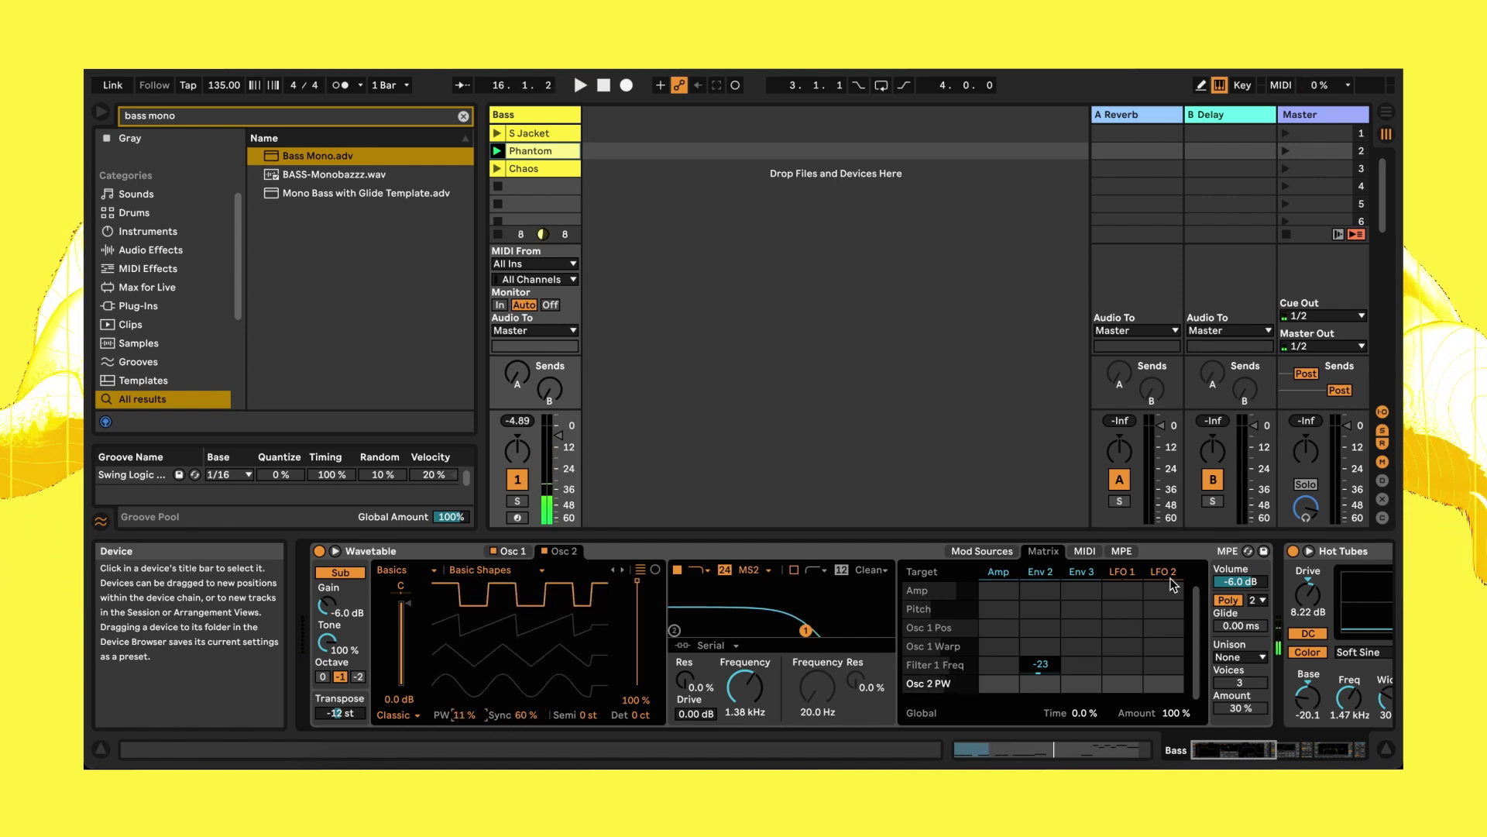
Set LFO 1 to a synced 1/2 rate and assign it to oscillator 2's pulse width at 12 and sync at -17.
left_click(1122, 572)
left_click(1173, 590)
left_click_drag(976, 714, 975, 732)
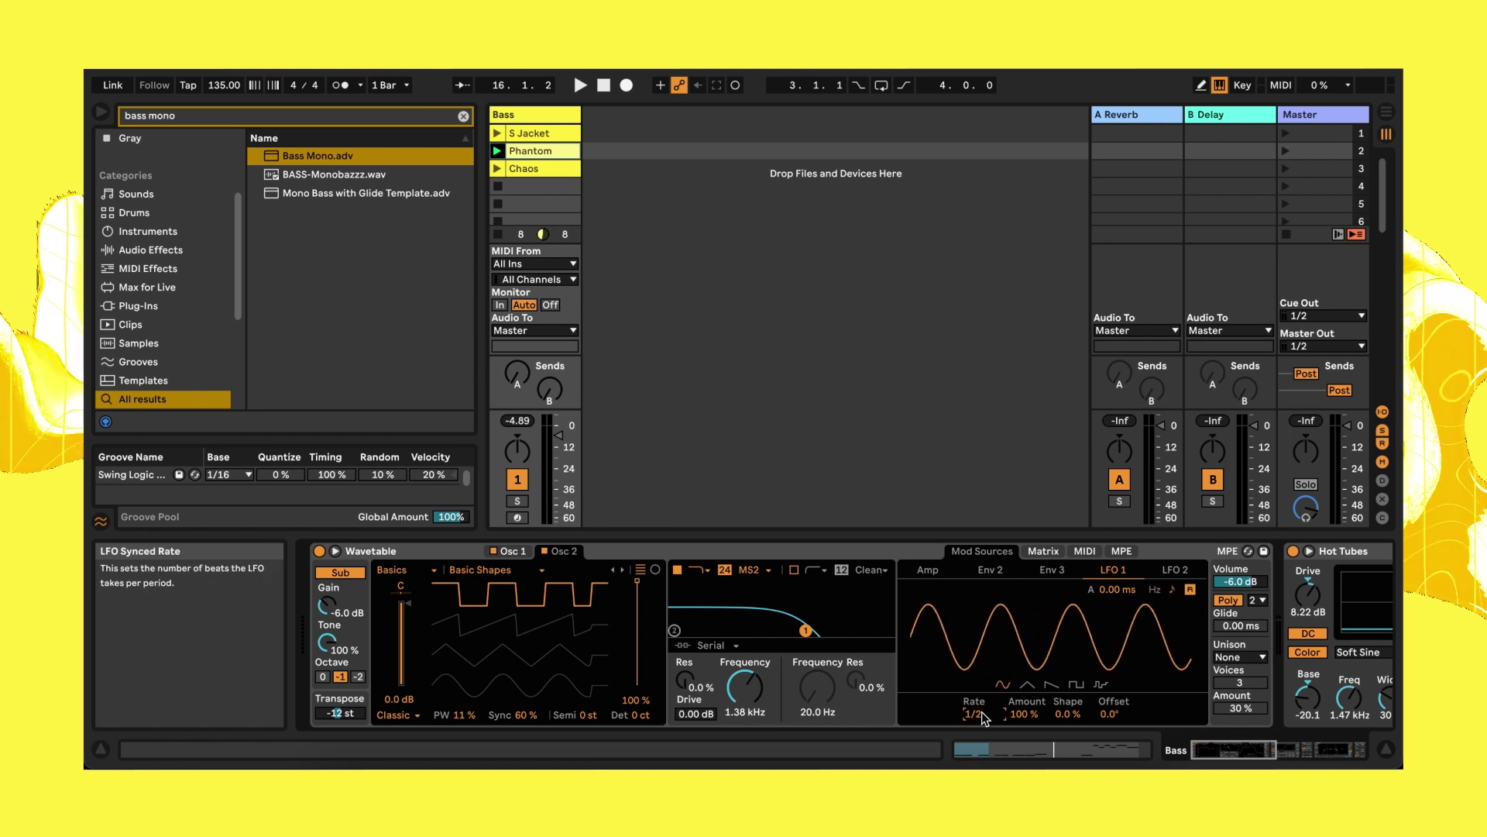
left_click(1043, 551)
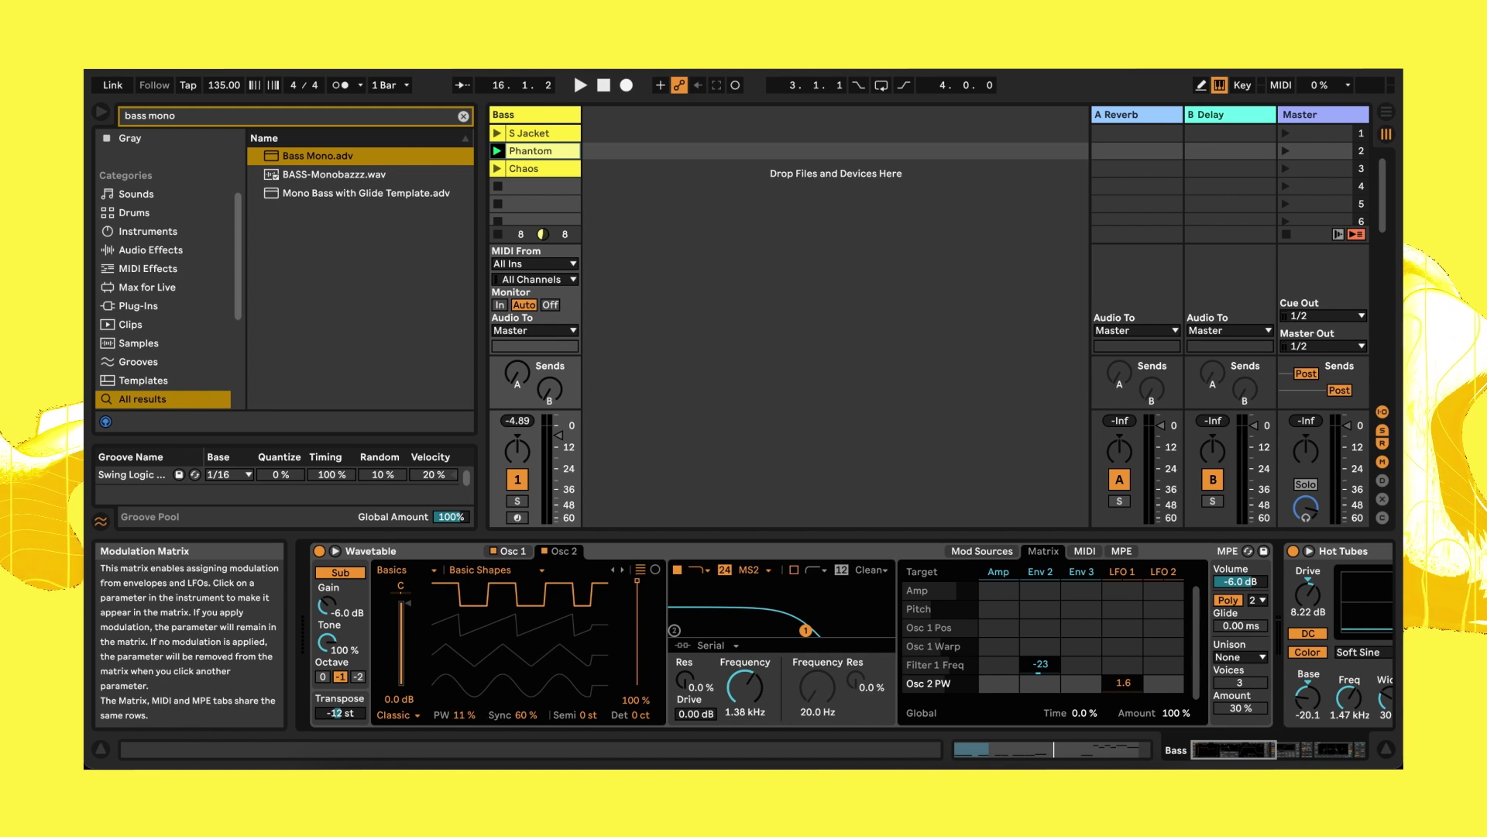
left_click_drag(1120, 691, 1119, 689)
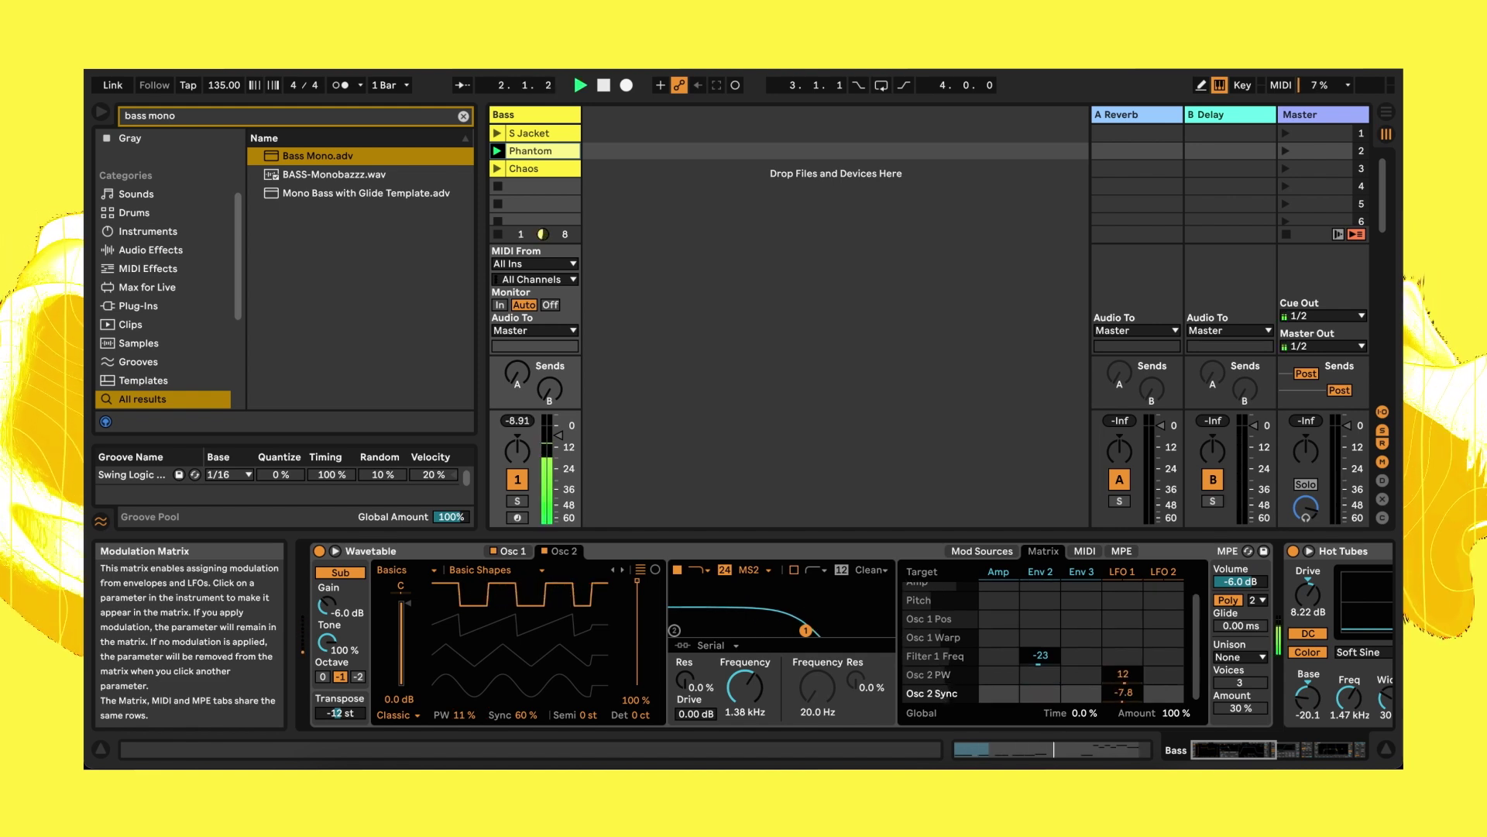
left_click_drag(1121, 694, 1121, 711)
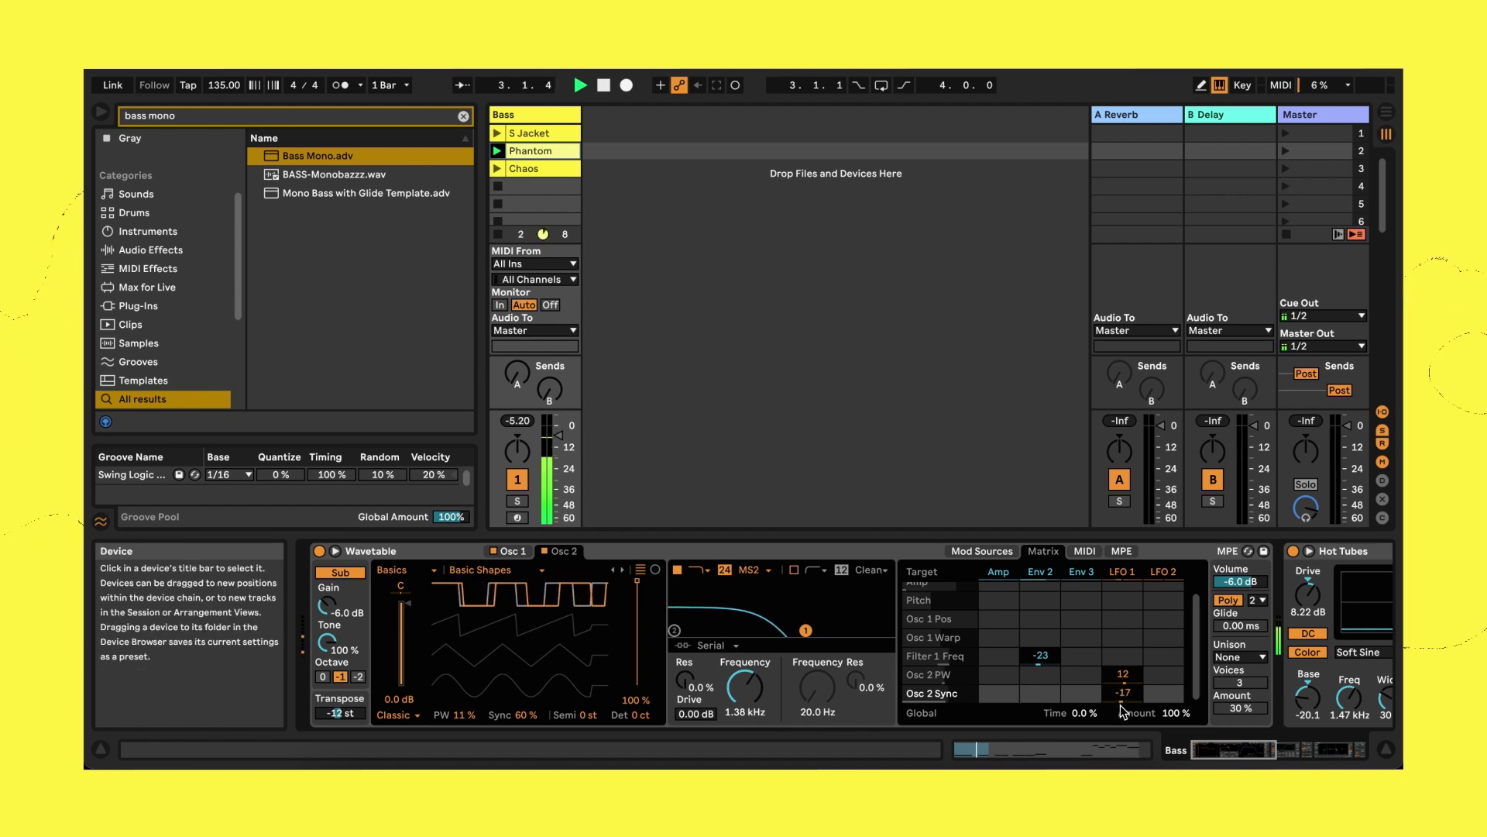